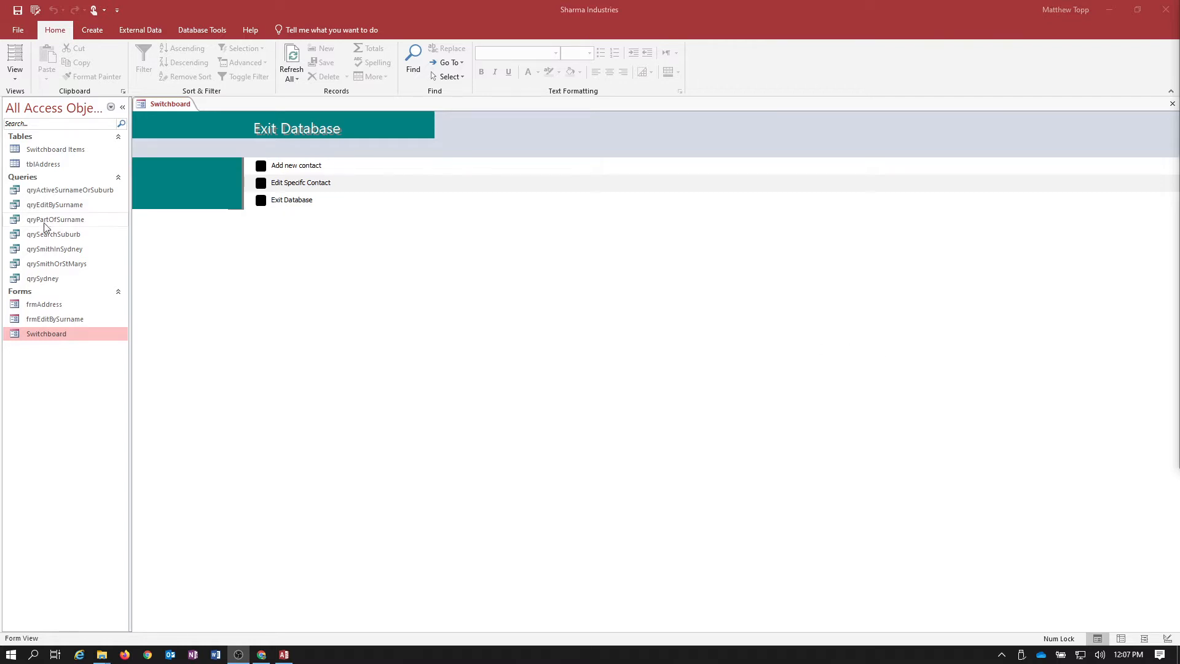
# - Switch to the Google Docs relational database diagram and join the Customer Table to the Sales Table with an elbow connector
pyautogui.click(49, 164)
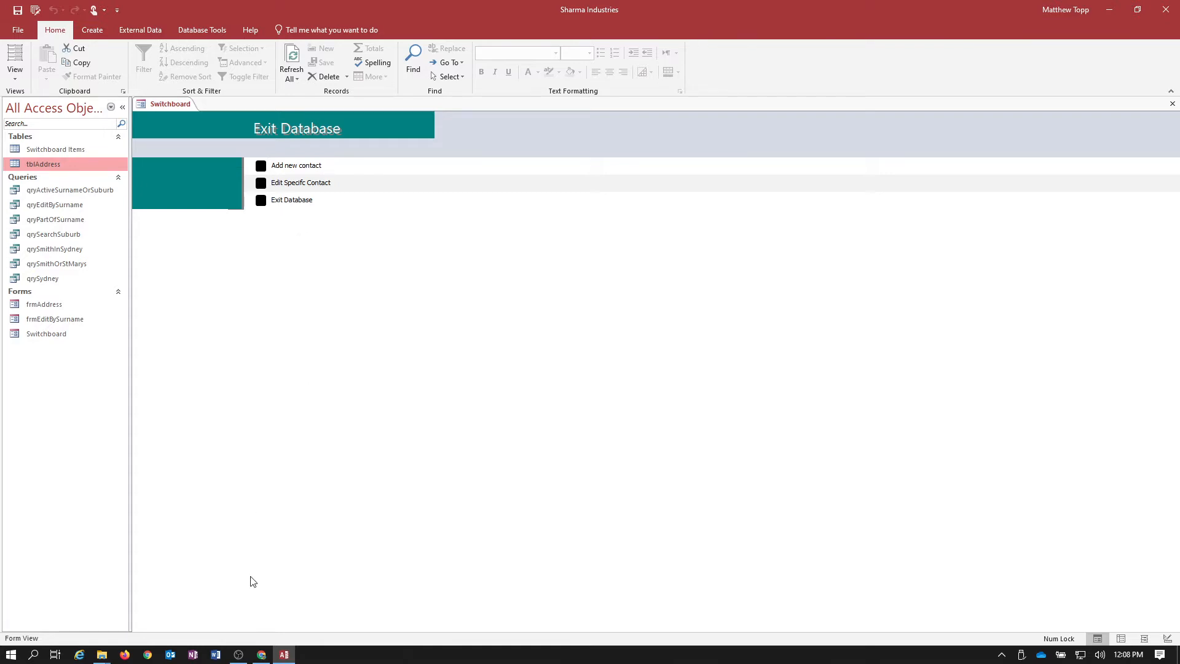
pyautogui.click(261, 655)
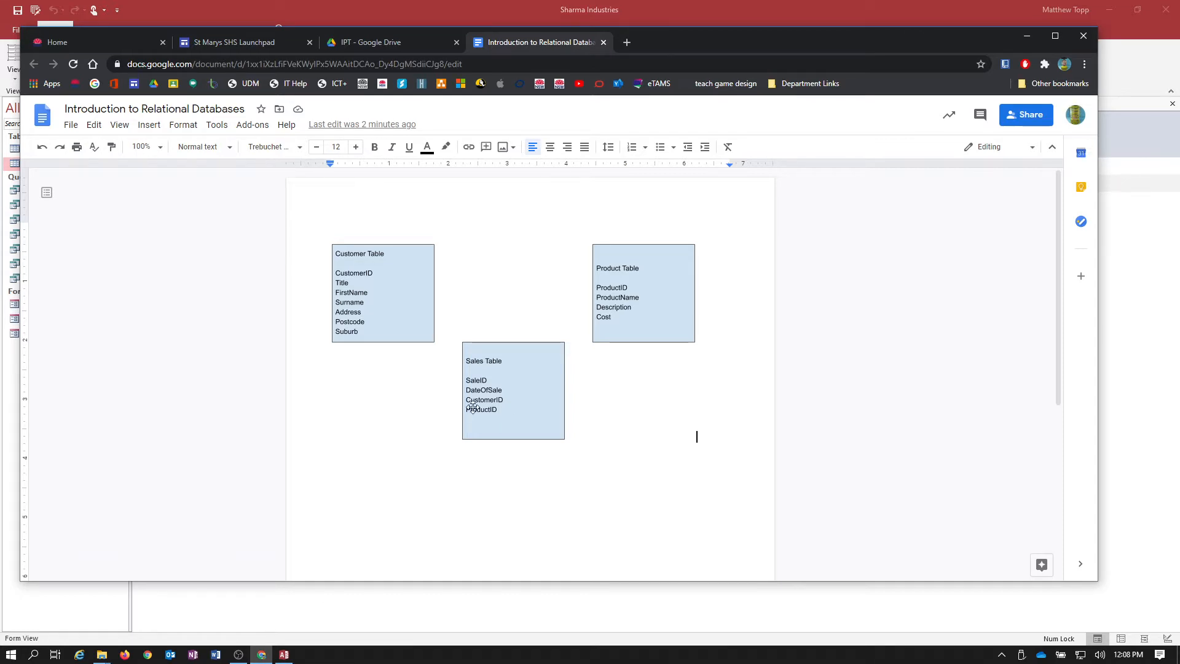
pyautogui.doubleClick(576, 380)
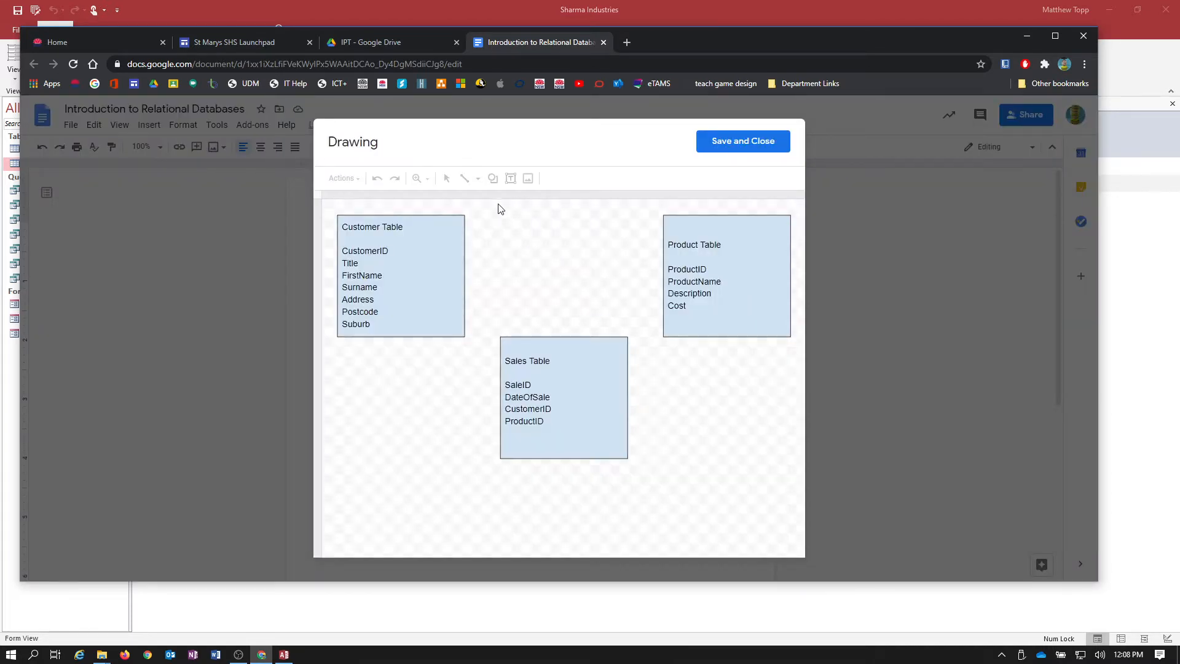
pyautogui.click(477, 179)
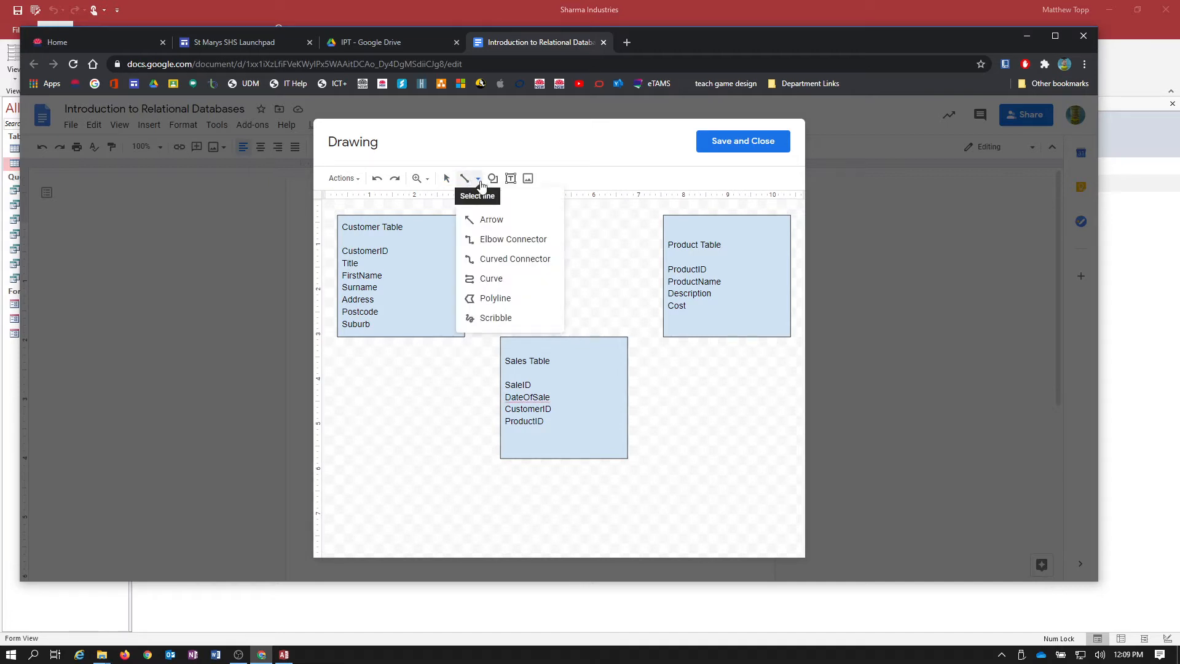
pyautogui.click(490, 241)
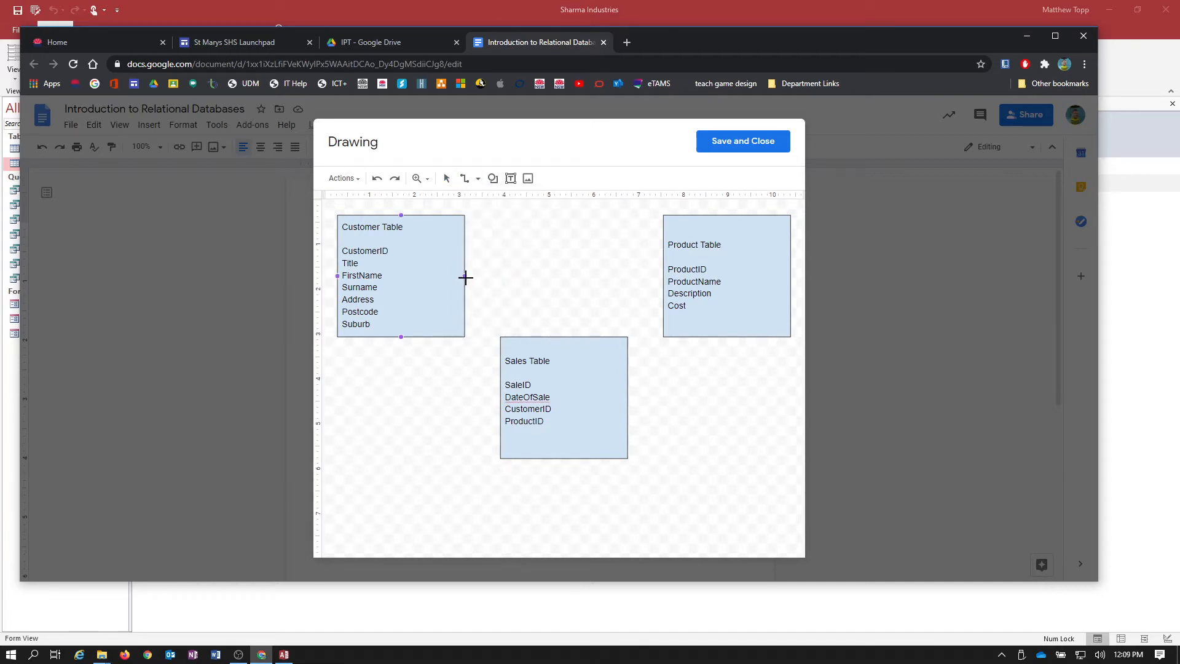
pyautogui.moveTo(466, 275); pyautogui.dragTo(499, 398)
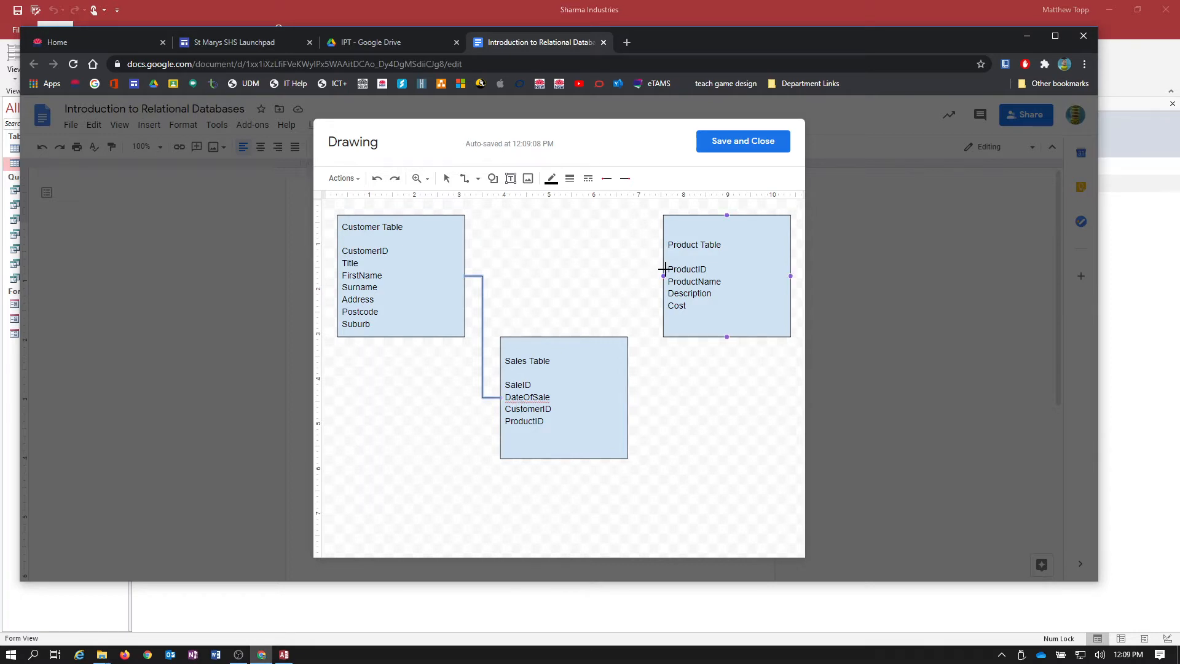
# - Join the Product Table to the Sales Table with an elbow connector, then save and close the drawing
pyautogui.click(464, 183)
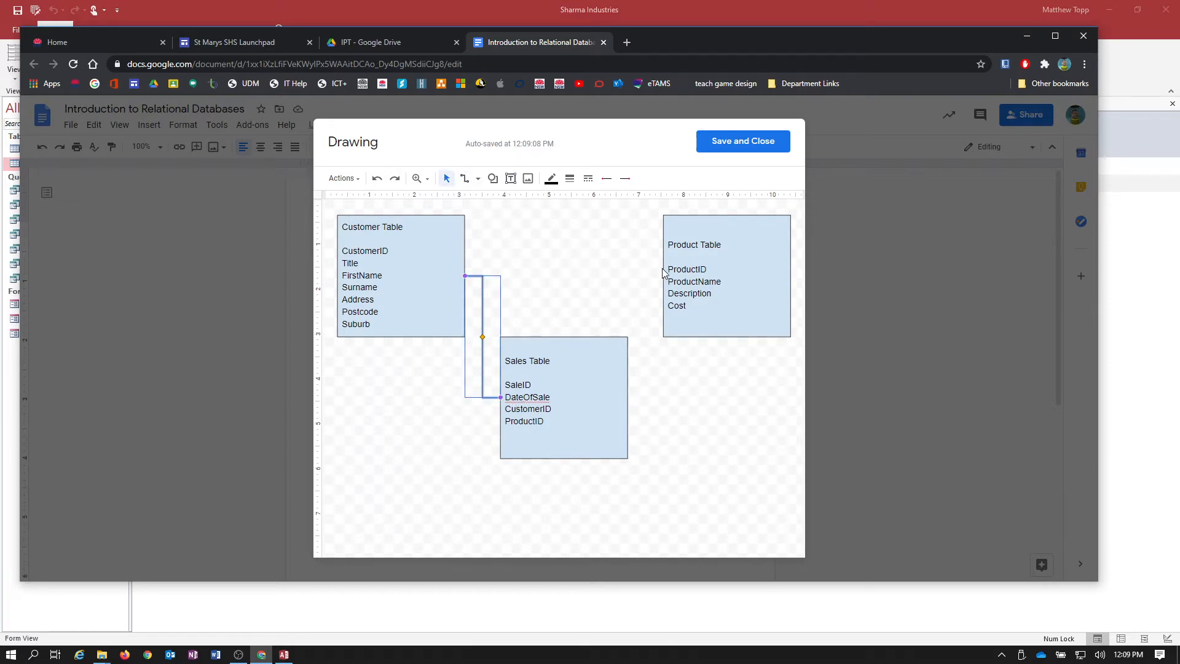
pyautogui.click(613, 277)
pyautogui.click(464, 178)
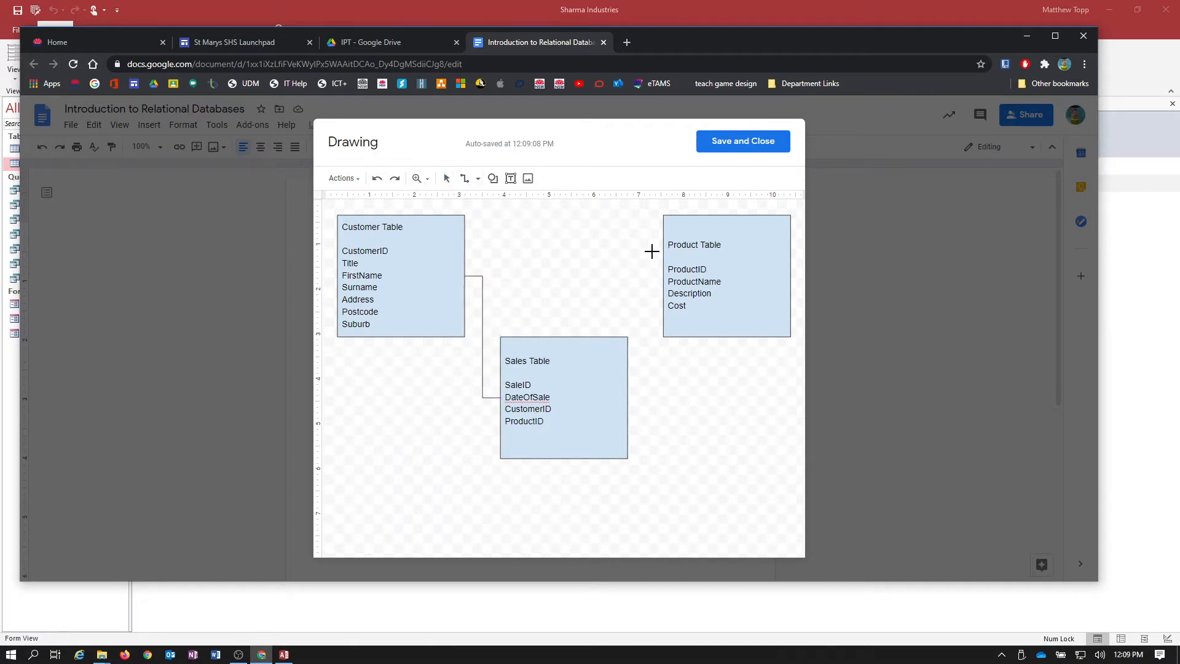
pyautogui.moveTo(662, 276)
pyautogui.mouseDown()
pyautogui.moveTo(653, 363)
pyautogui.moveTo(627, 408)
pyautogui.moveTo(631, 398)
pyautogui.mouseUp()
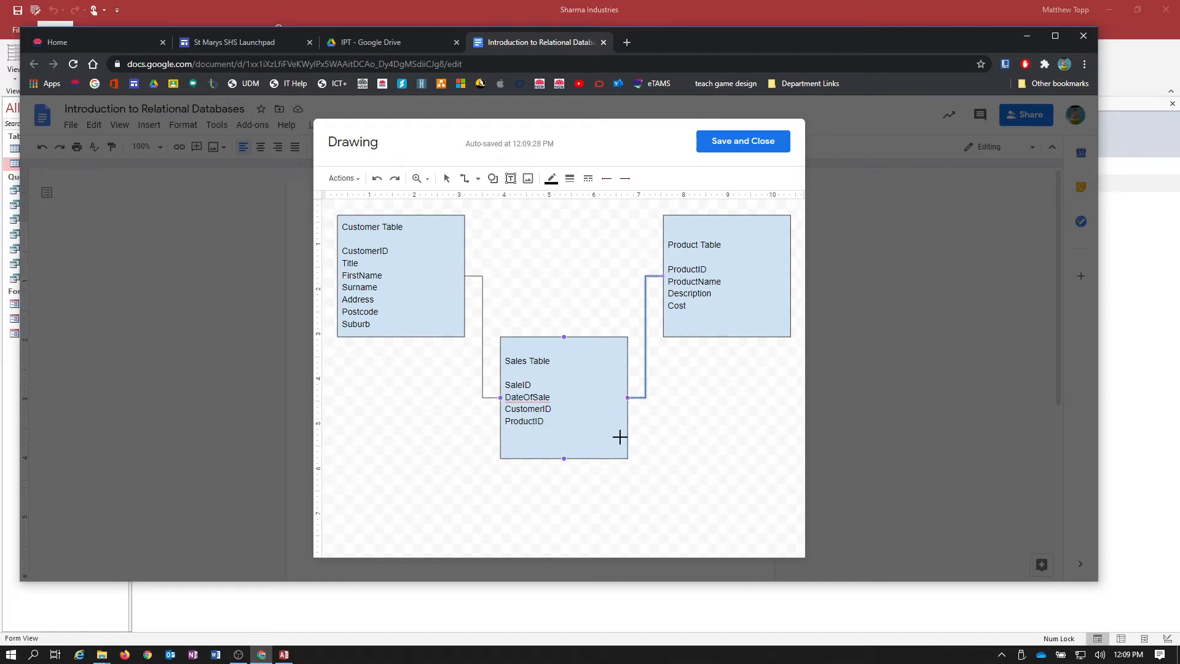
pyautogui.click(743, 142)
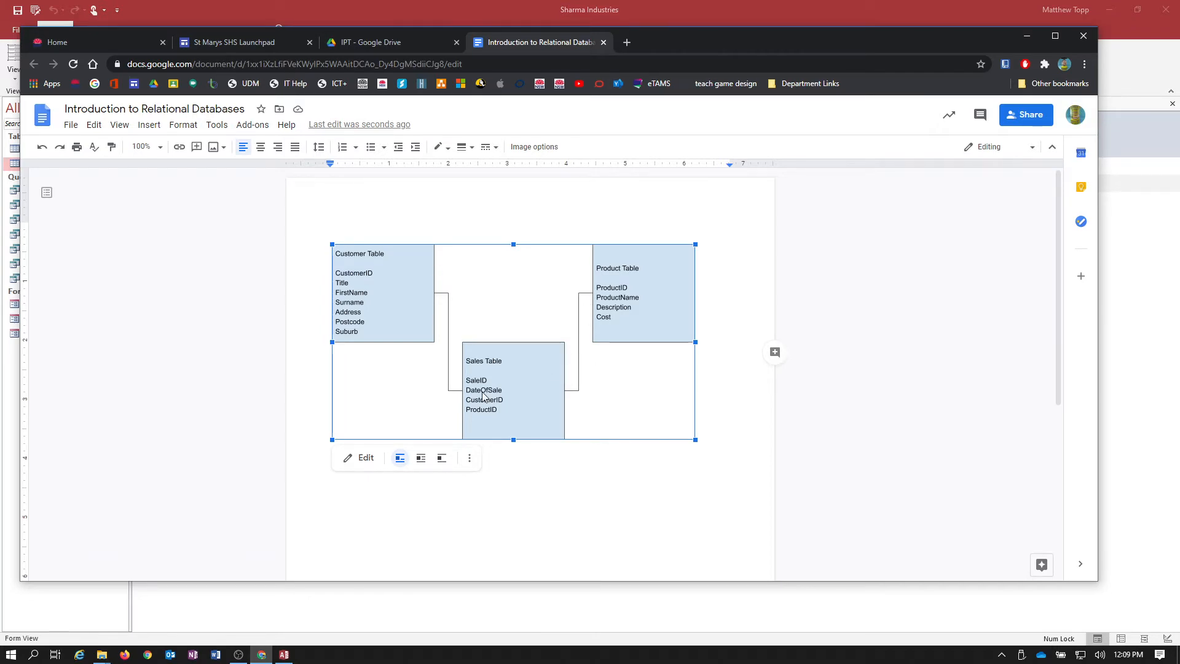
# - Return to the Access database and close the Switchboard form
pyautogui.click(1028, 39)
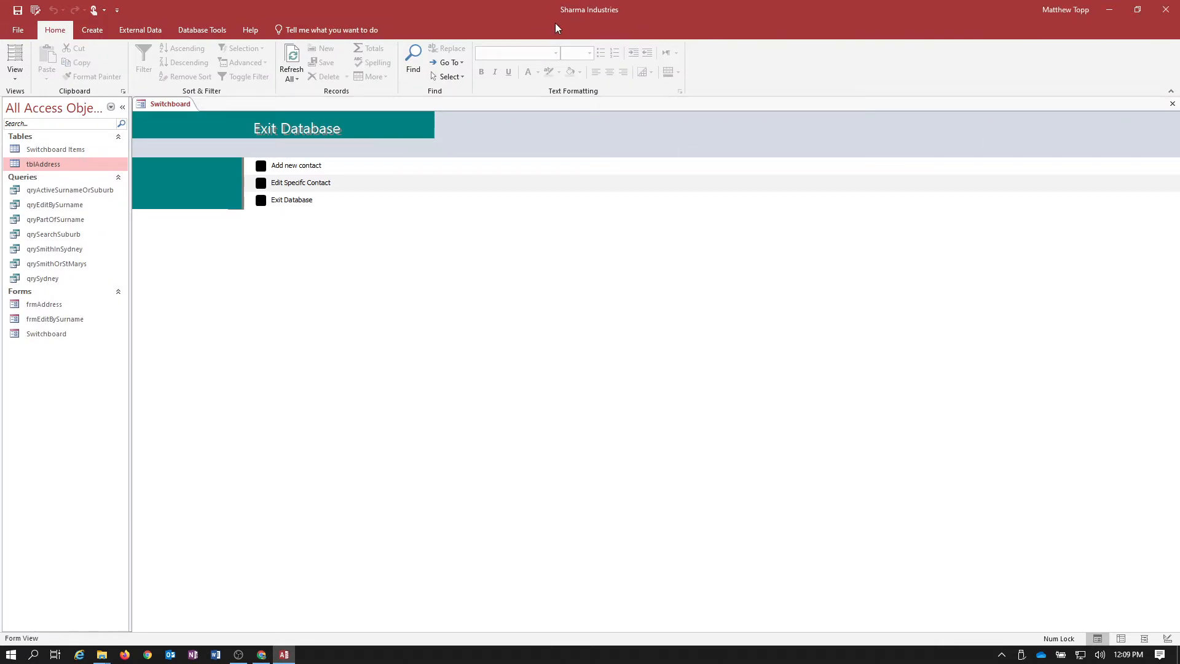
pyautogui.click(1172, 104)
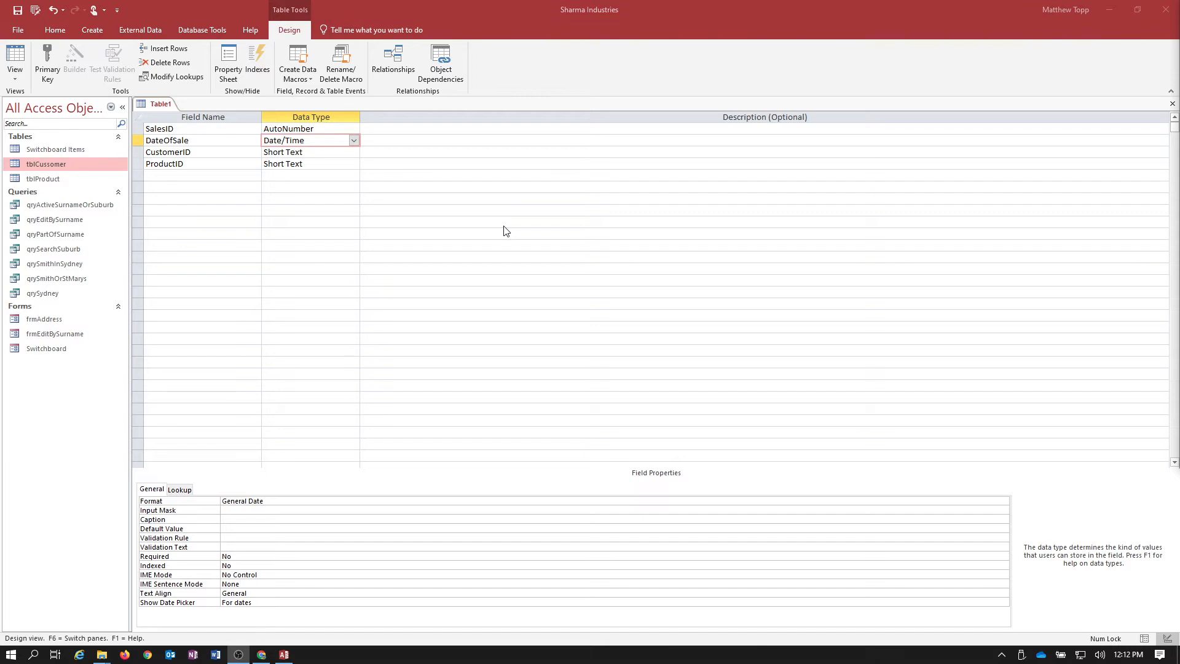
# - Check the Sales Table fields in the Google Docs diagram against the new table's design, then return to Access
pyautogui.click(34, 178)
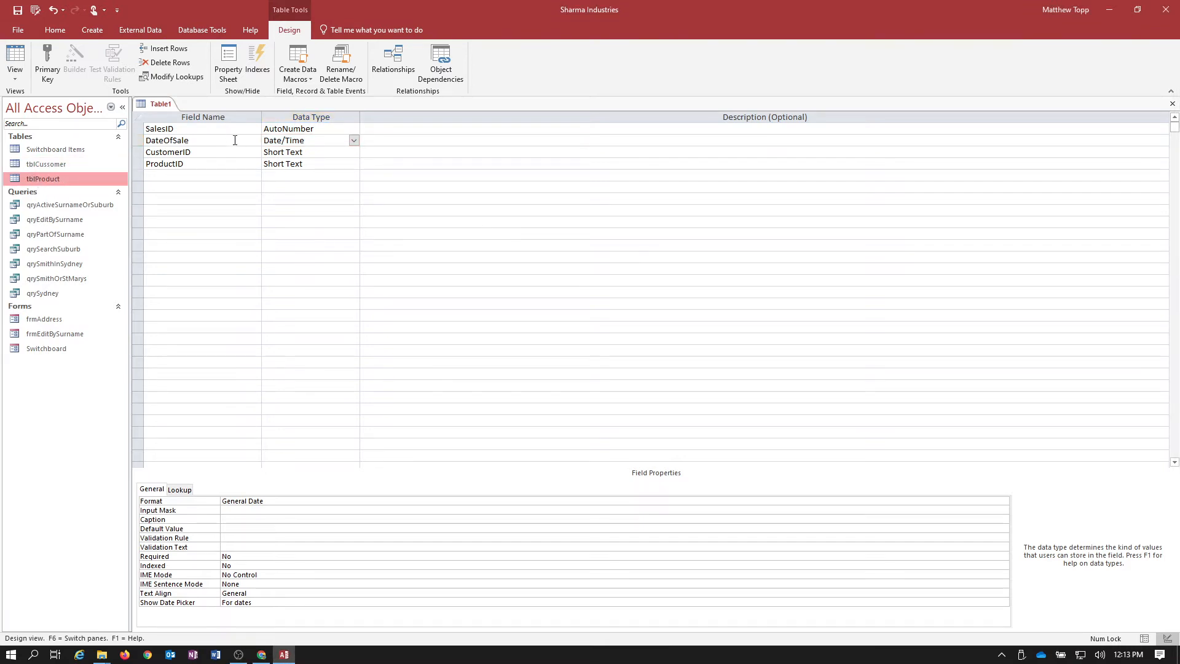
pyautogui.click(297, 141)
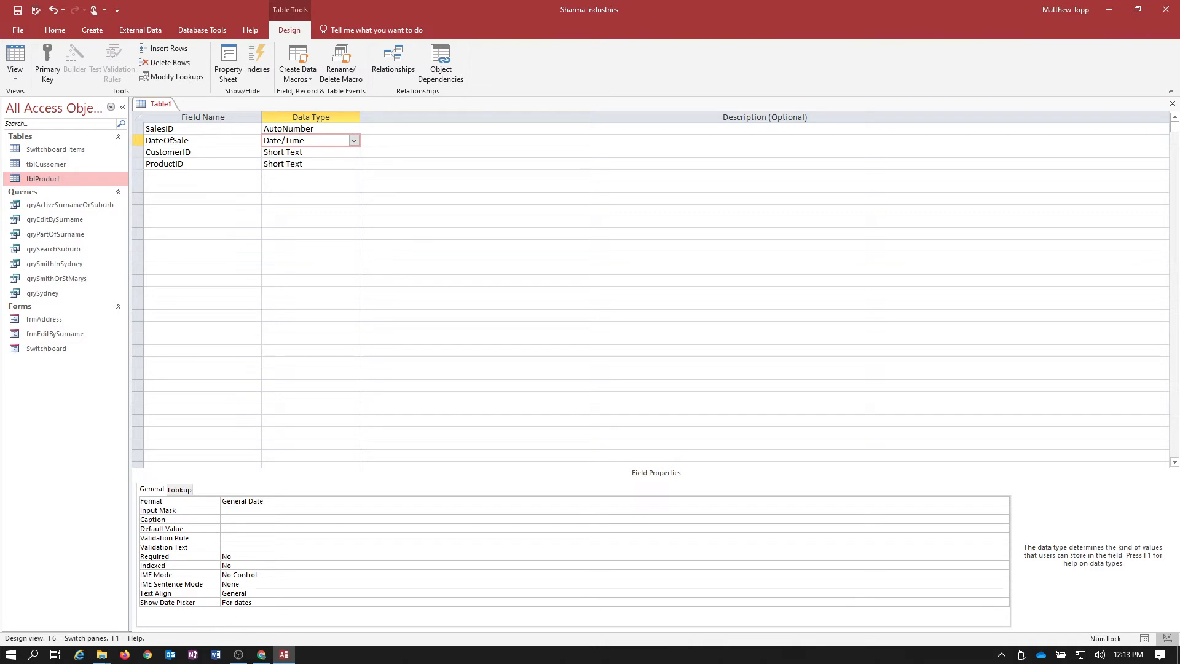
pyautogui.hotkey('alt', 'Tab')
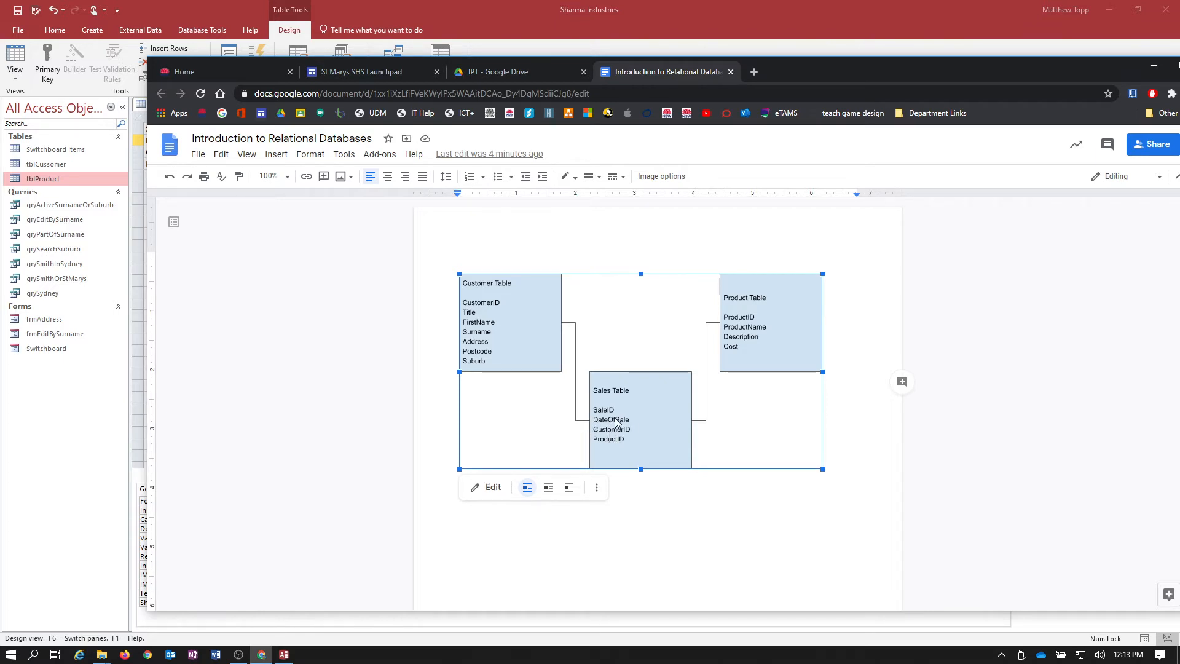
pyautogui.moveTo(784, 77); pyautogui.dragTo(1179, 79)
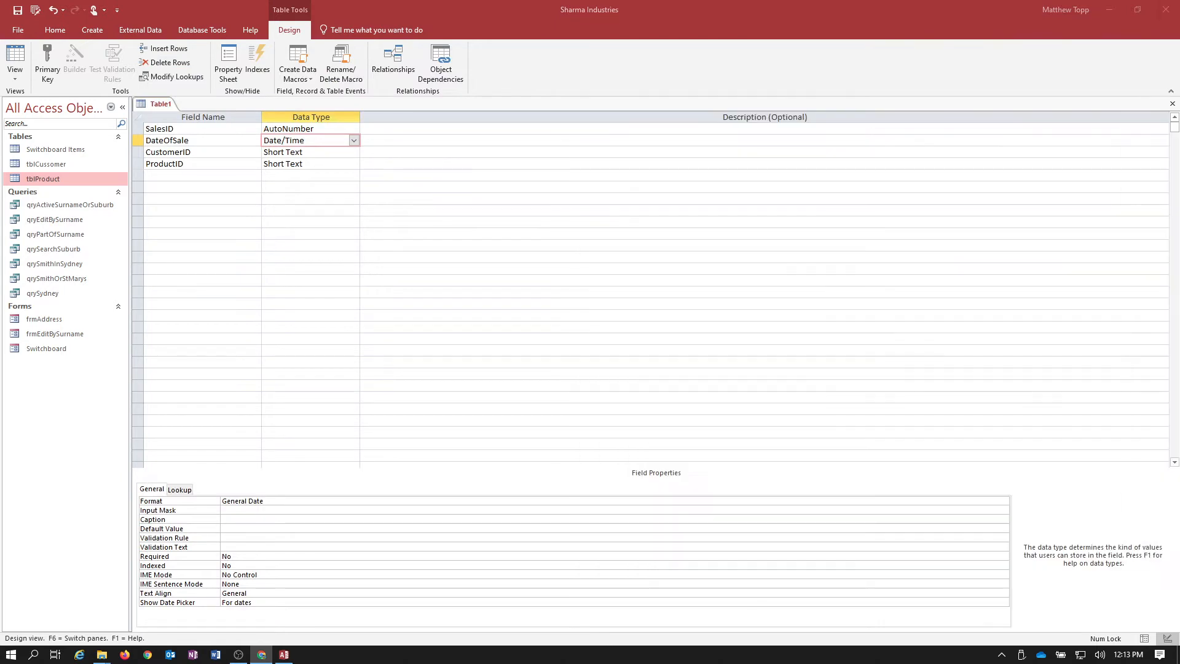
# - Set the DateOfSale field's data type to Date/Time with the General Date format
pyautogui.click(354, 140)
pyautogui.click(294, 200)
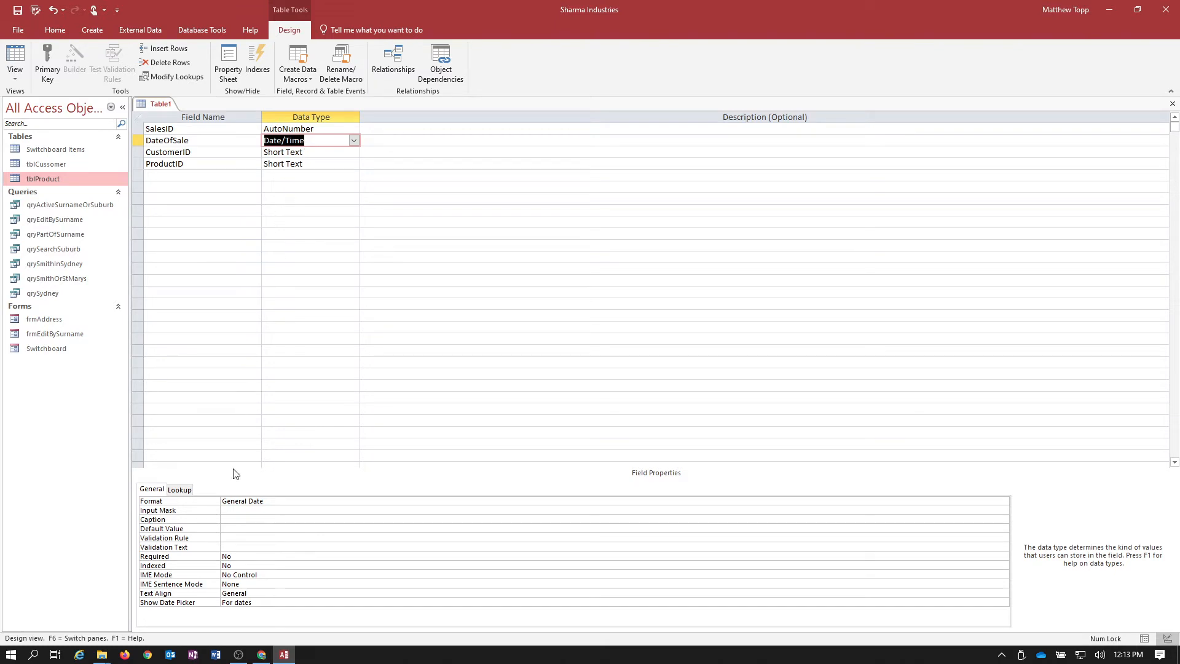
pyautogui.click(245, 501)
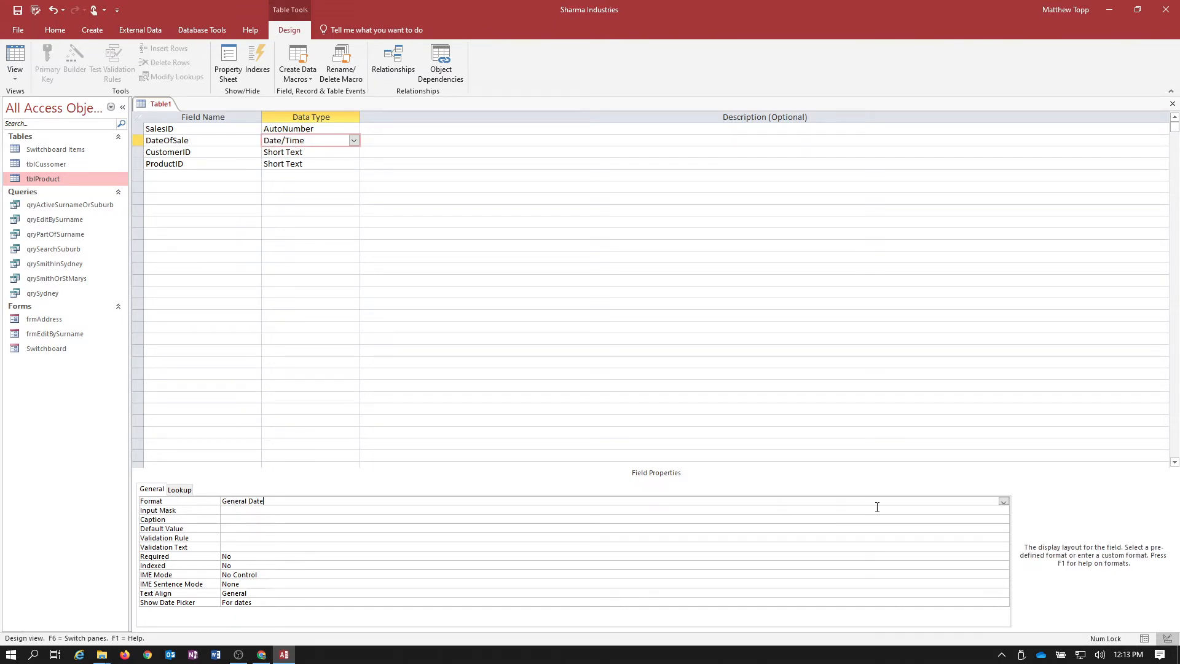
pyautogui.click(1003, 502)
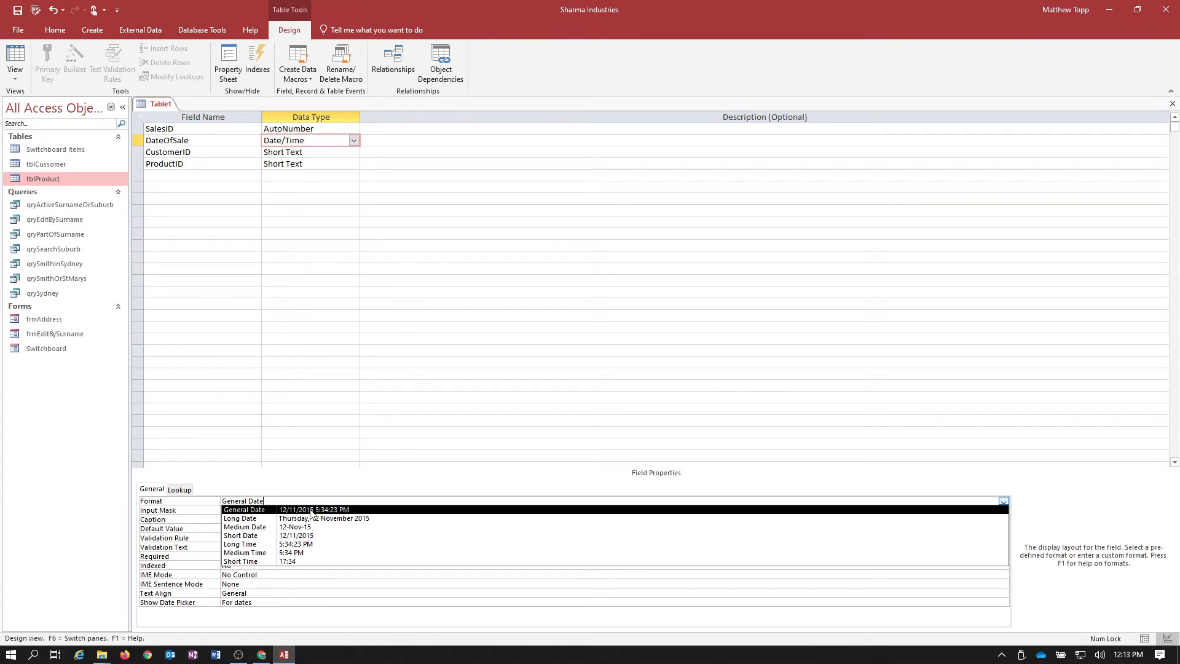
pyautogui.click(422, 513)
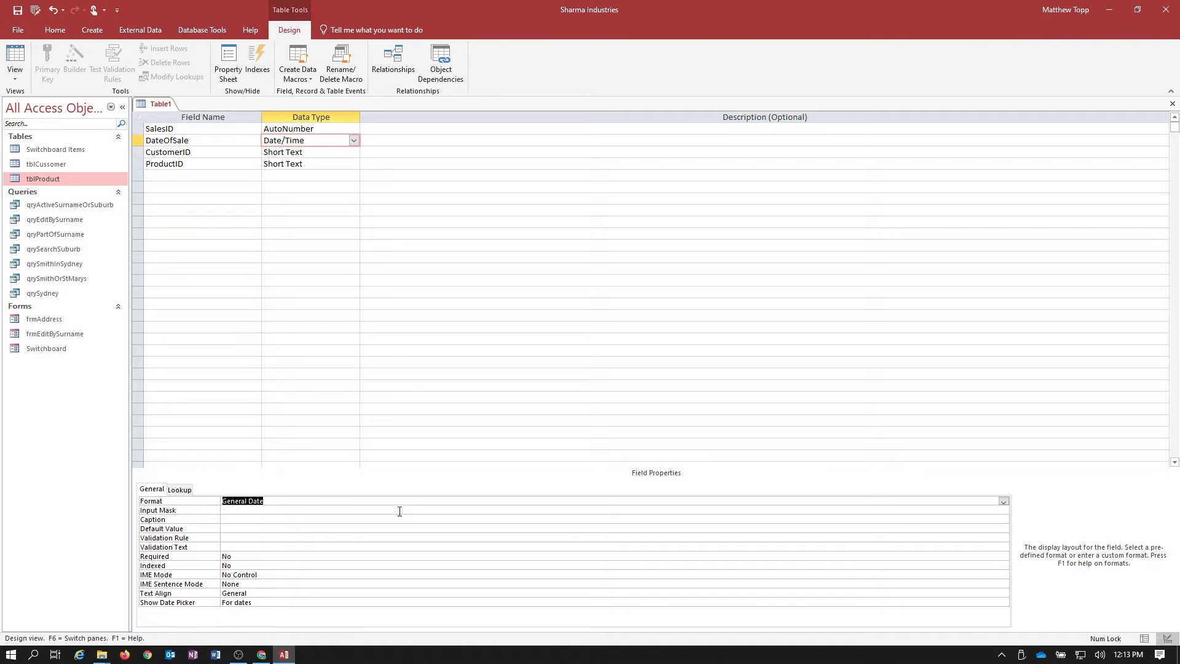
# - Set the default value of the DateOfSale field to =Now()
pyautogui.click(228, 528)
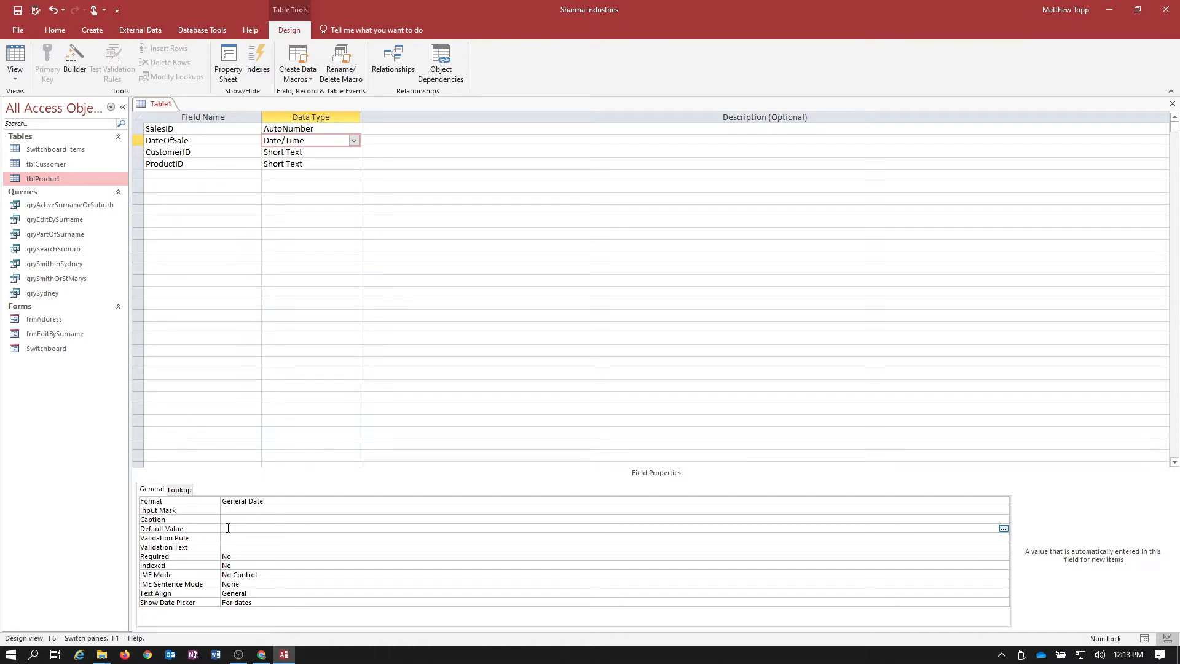
pyautogui.write('=now()')
pyautogui.press('Return')
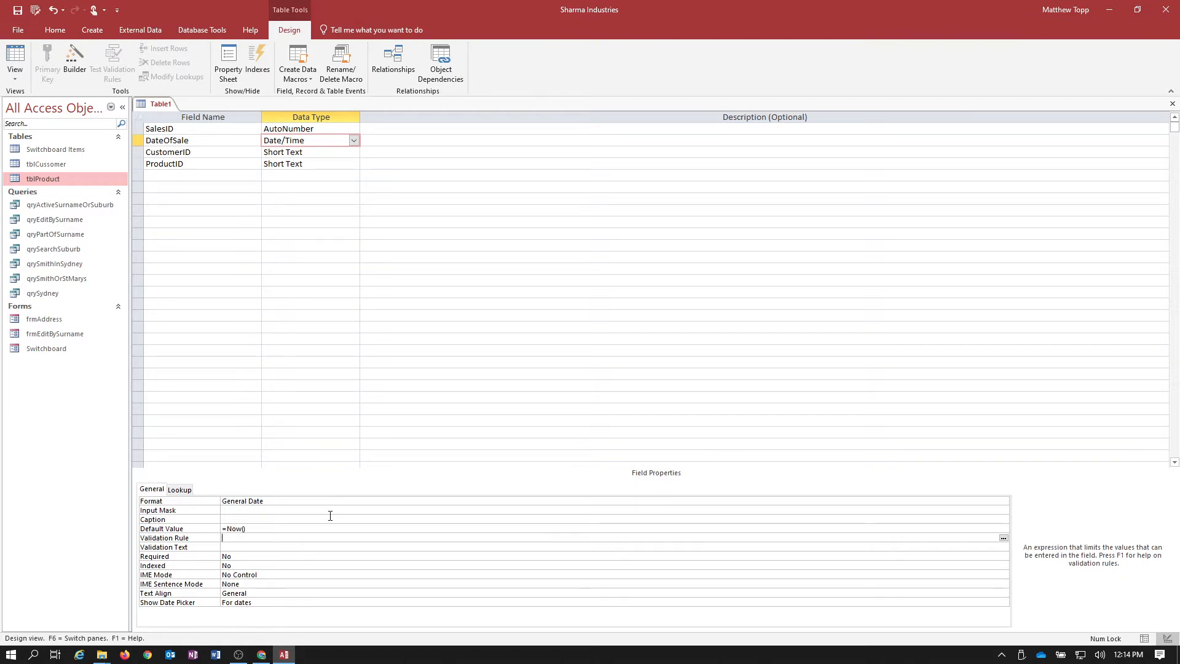
# - Open tblCussomer in Design View, rename its primary key field ID as CustomerID, then save and close the table
pyautogui.click(326, 154)
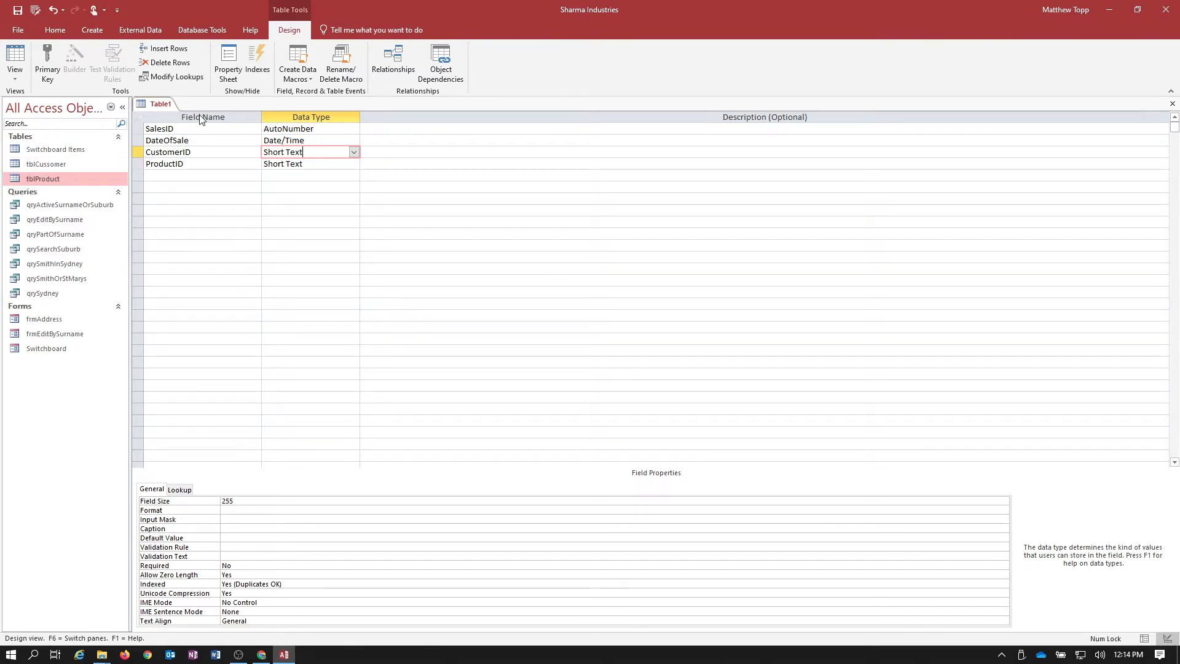
pyautogui.rightClick(51, 163)
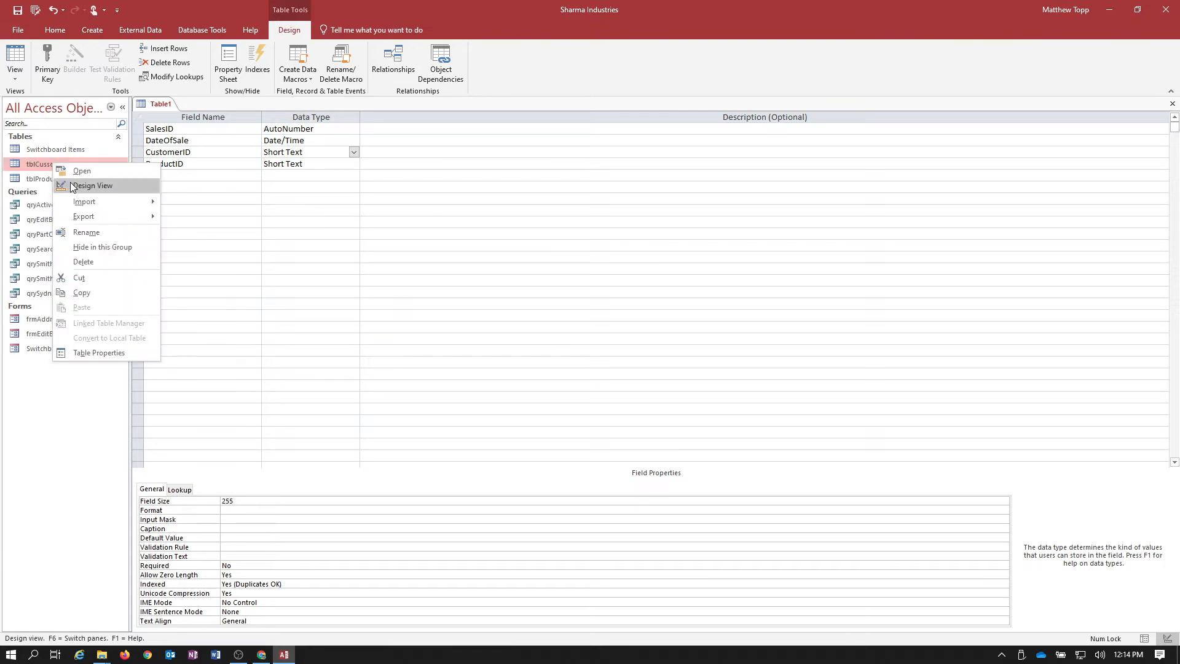
pyautogui.click(74, 186)
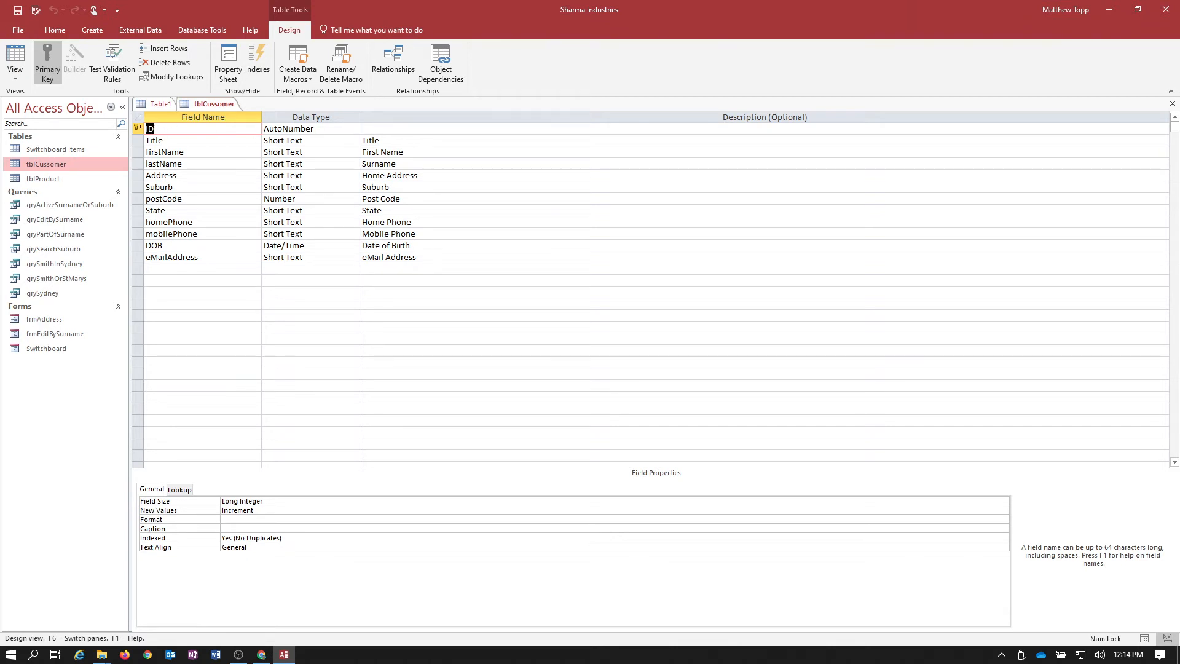
pyautogui.write('CustomerID')
pyautogui.click(350, 129)
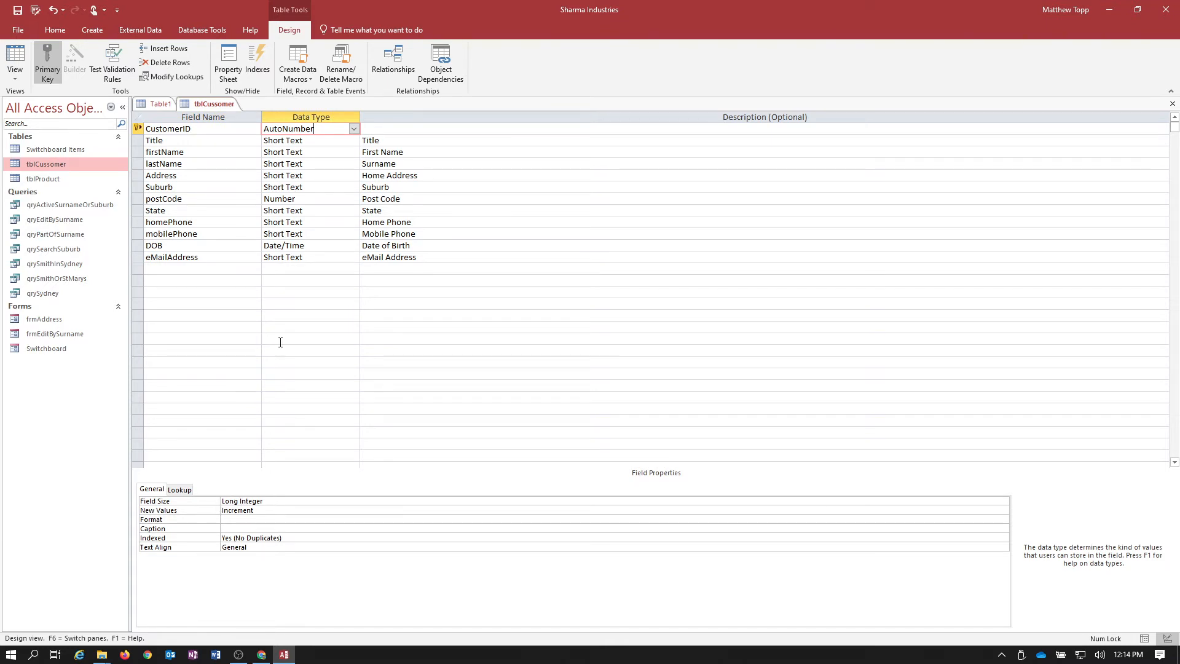
pyautogui.click(289, 141)
pyautogui.click(295, 129)
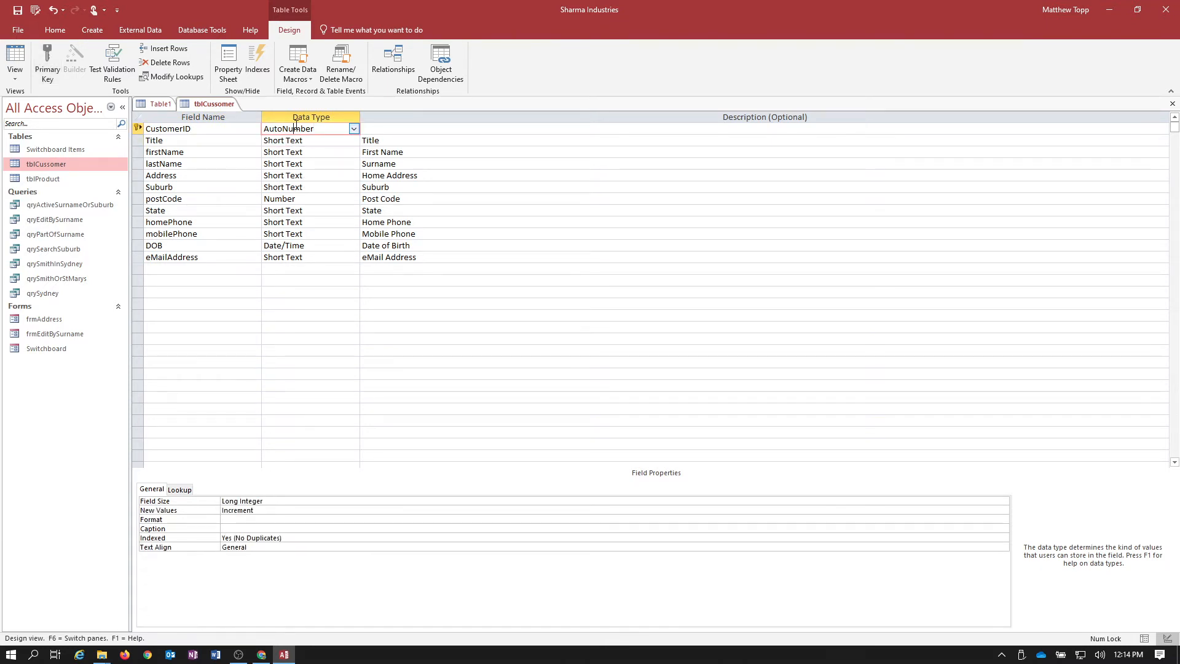
pyautogui.click(17, 11)
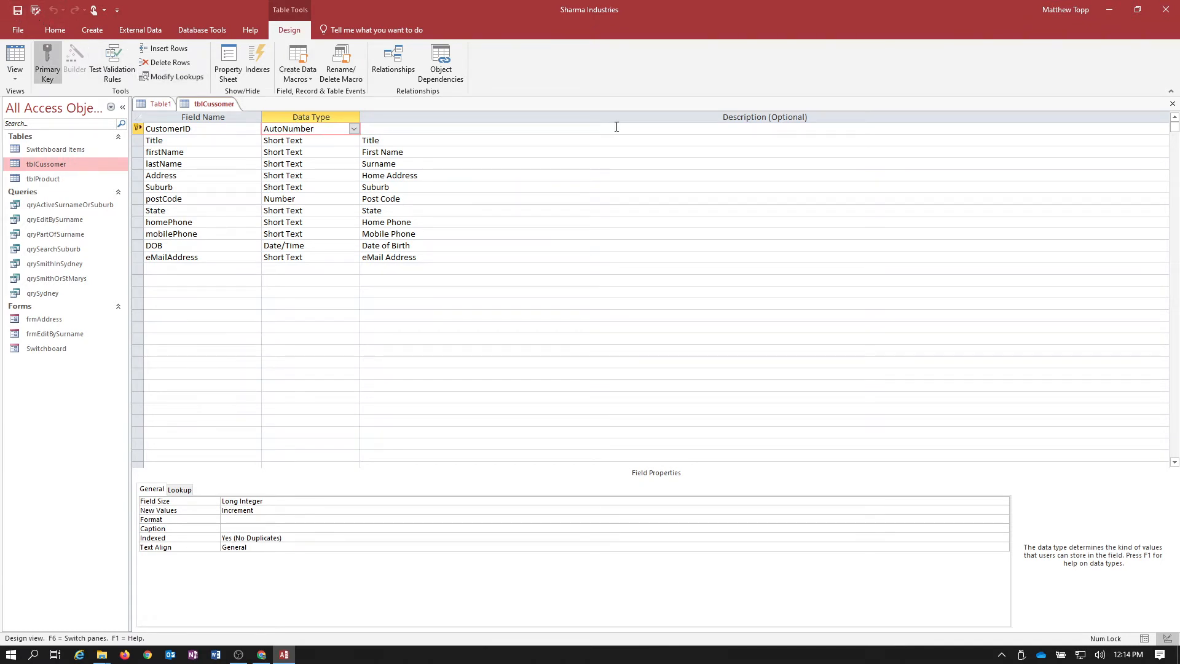
pyautogui.click(1174, 105)
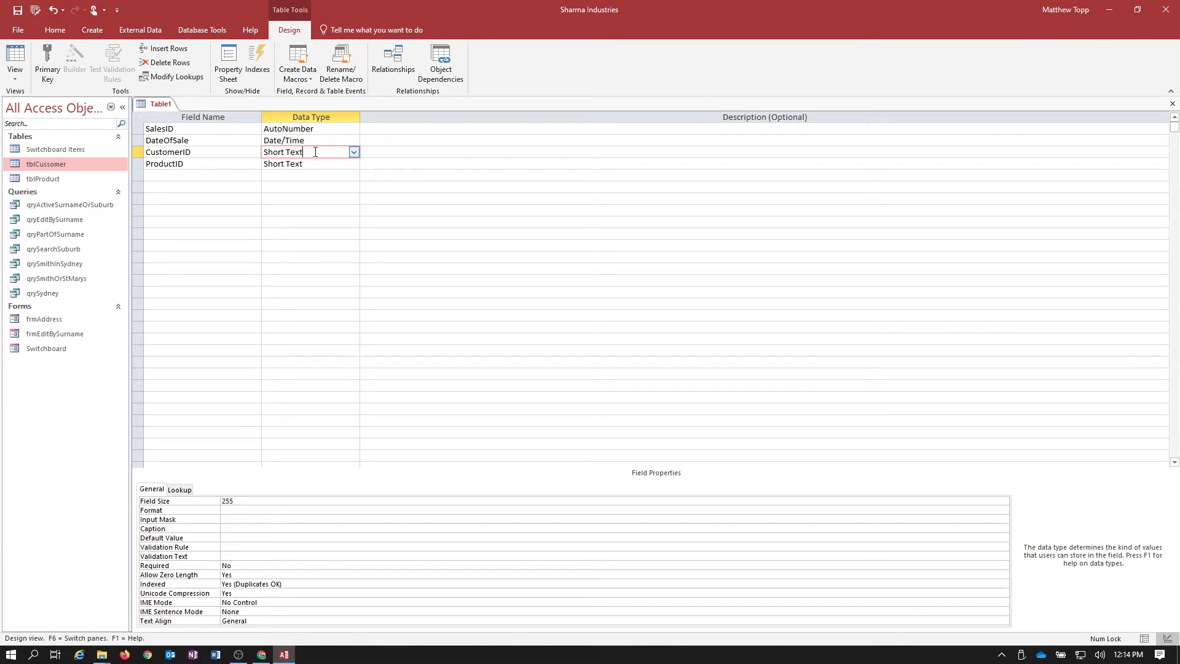
# - Set the data types of the CustomerID and ProductID fields in the new sales table to Large Number
pyautogui.click(354, 152)
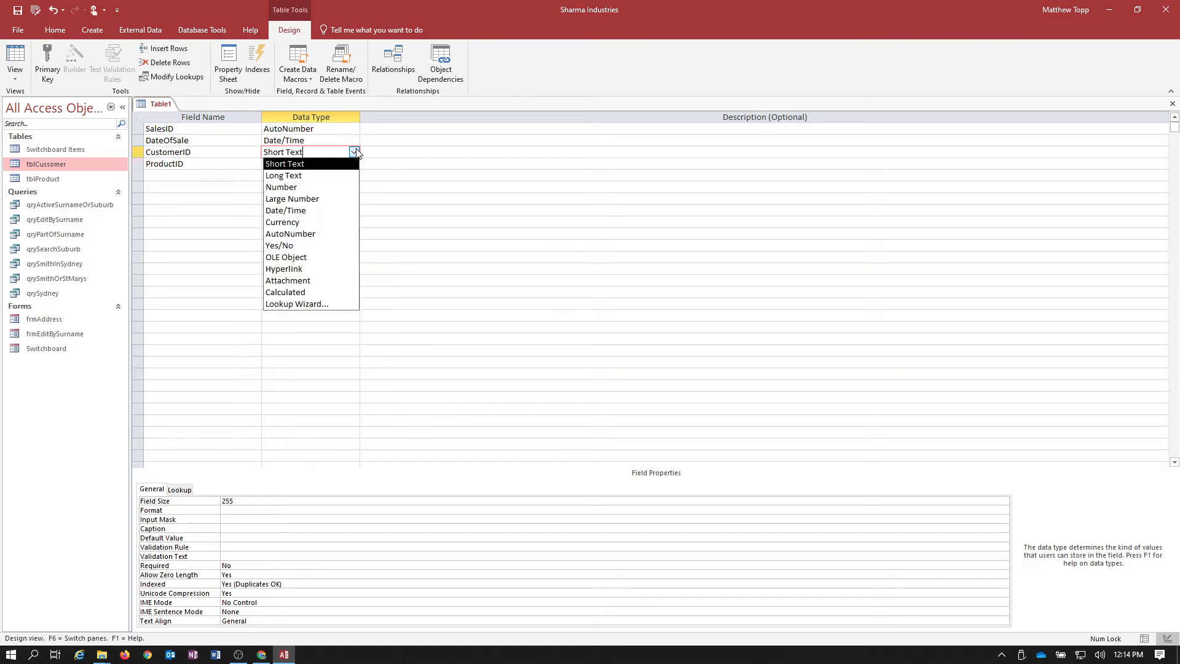
pyautogui.click(314, 200)
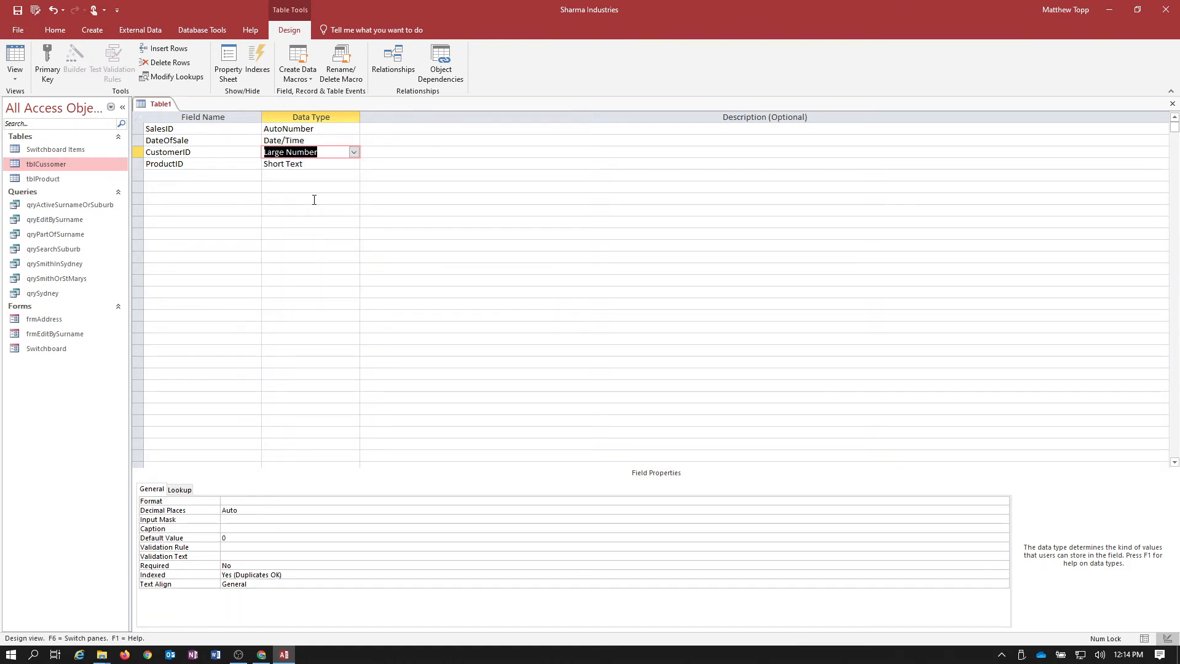
pyautogui.click(311, 165)
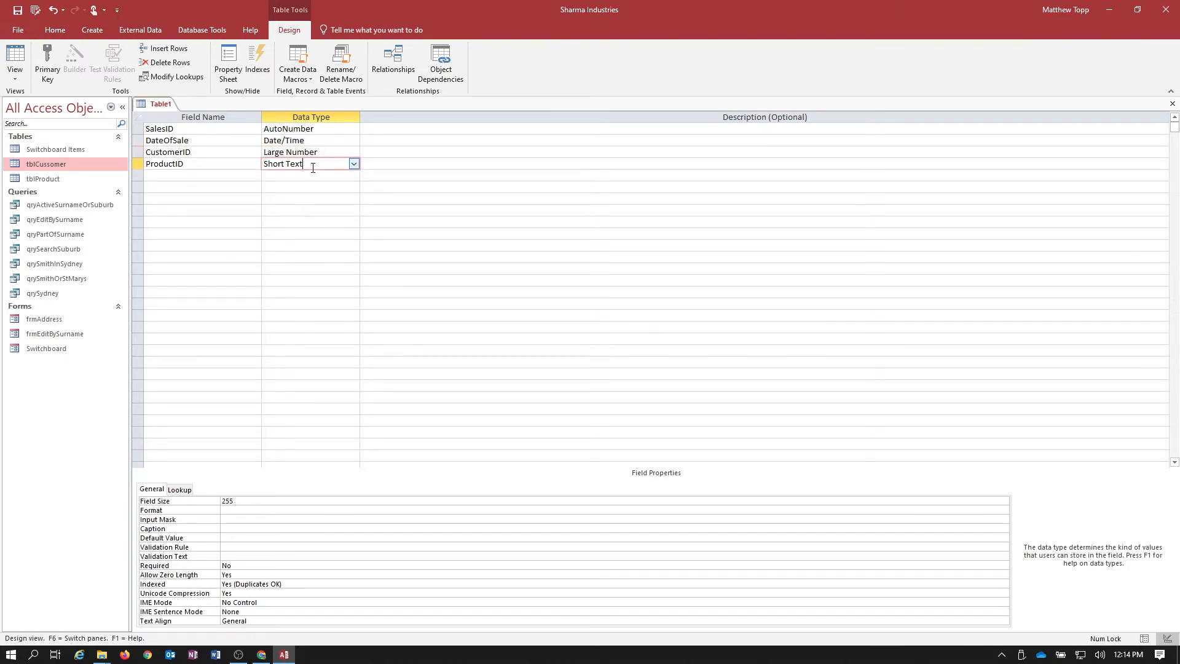
pyautogui.click(354, 164)
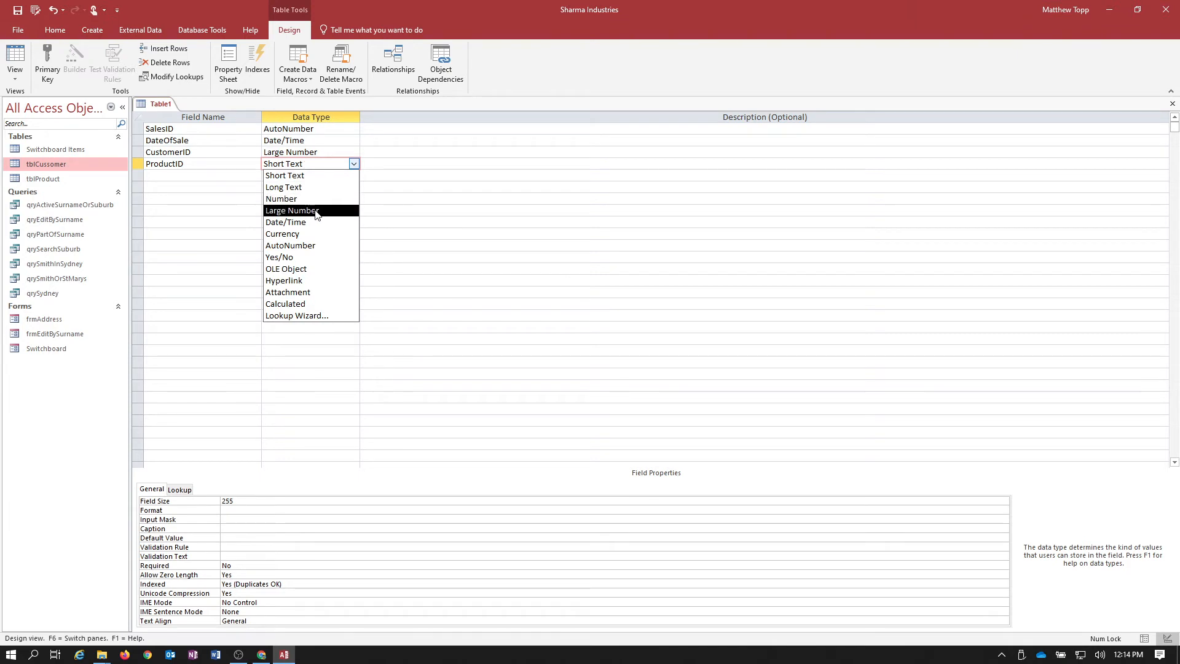
pyautogui.click(317, 211)
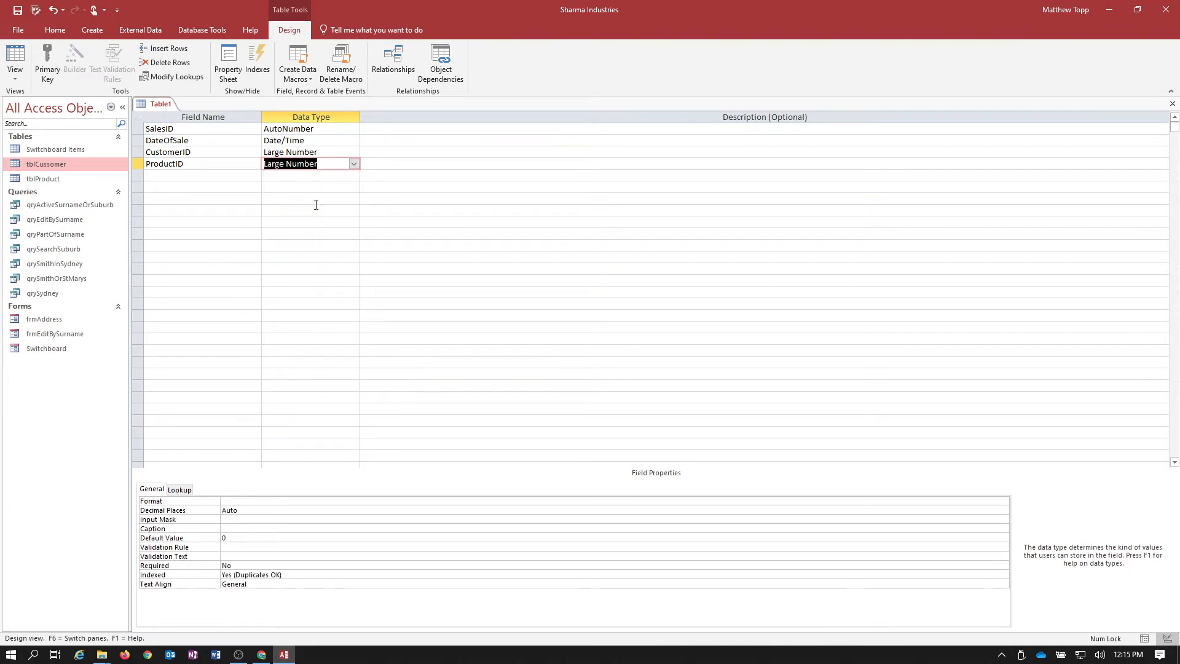
pyautogui.click(331, 129)
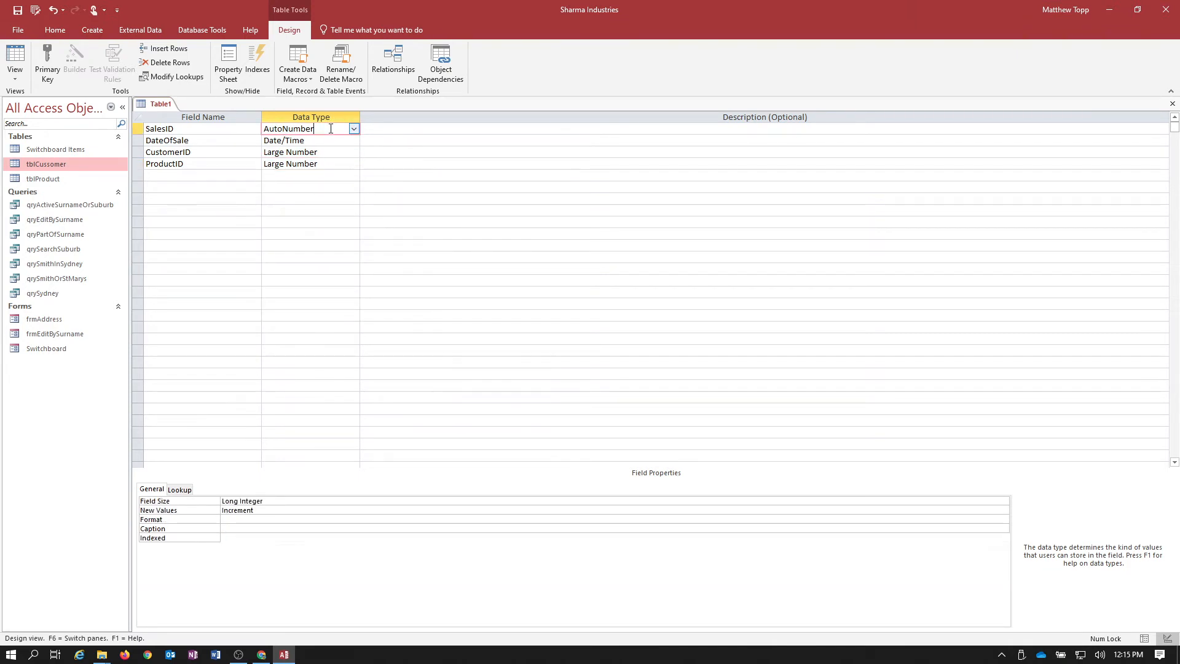
# - Try AutoNumber as the data type of the ProductID field and set it back to Large Number
pyautogui.click(335, 164)
pyautogui.click(354, 164)
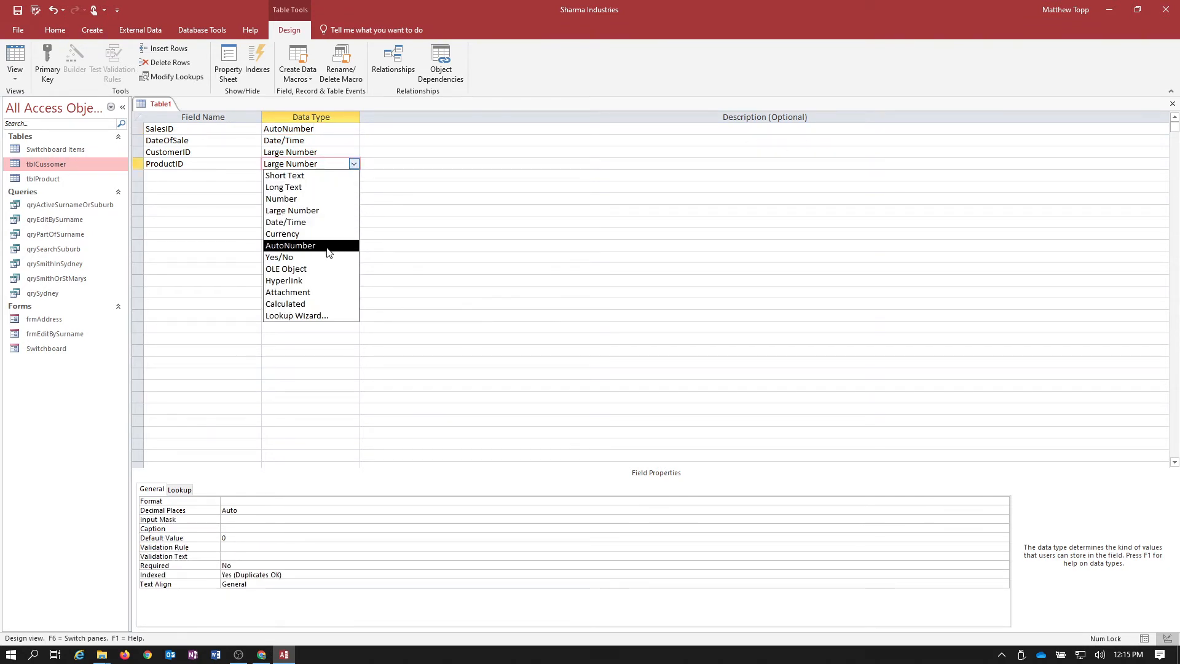
pyautogui.click(327, 246)
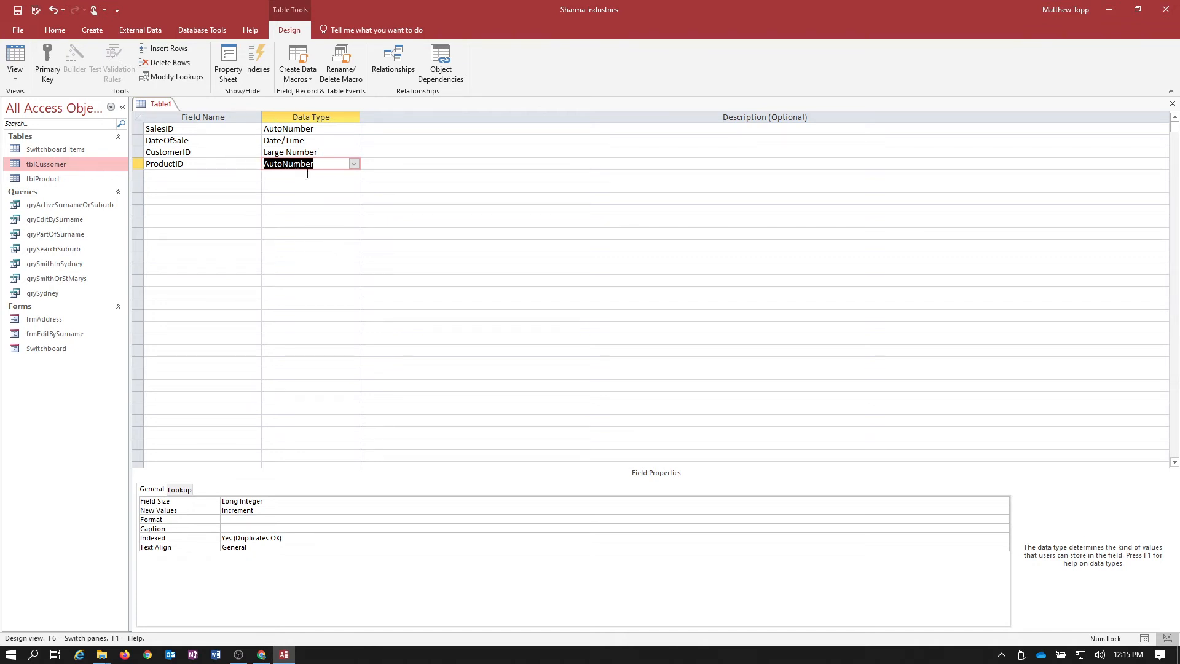
pyautogui.click(354, 165)
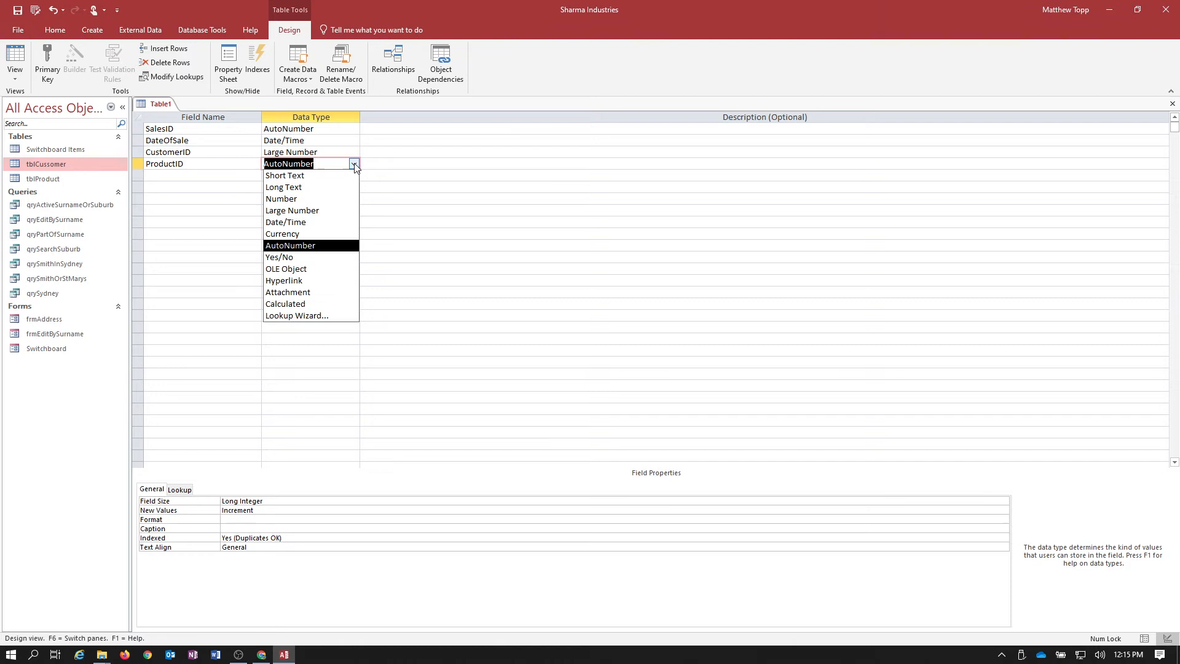
pyautogui.click(323, 211)
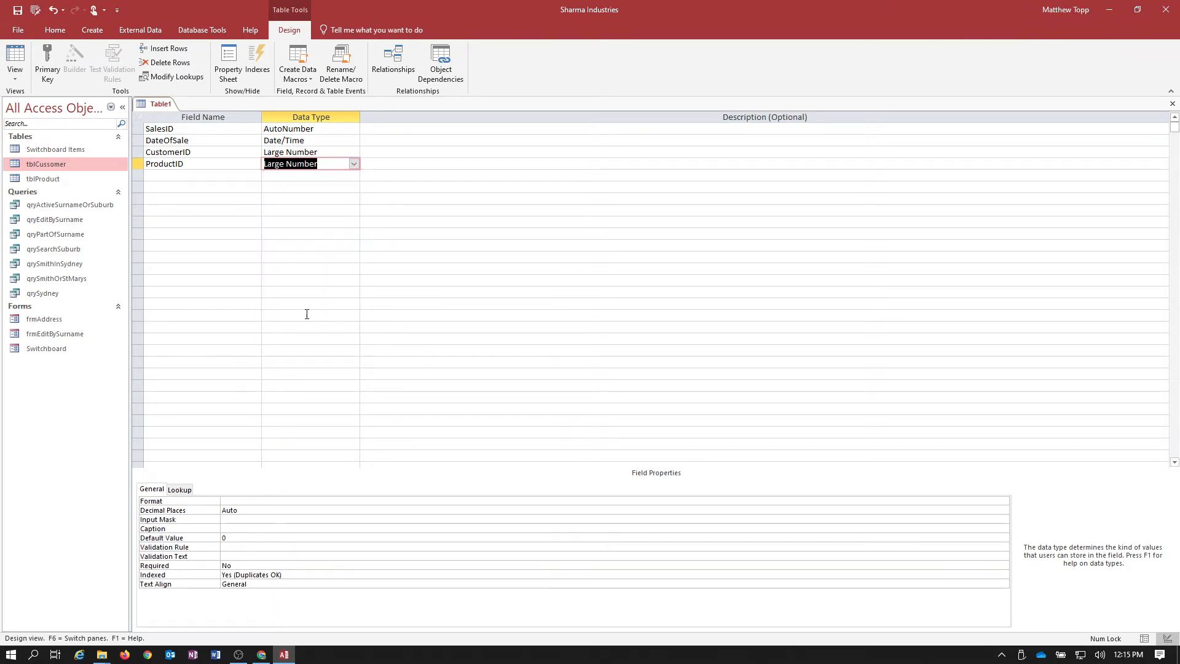
# - Examine the format and data type choices for ProductID, and review the properties of the DateOfSale and CustomerID fields
pyautogui.click(233, 501)
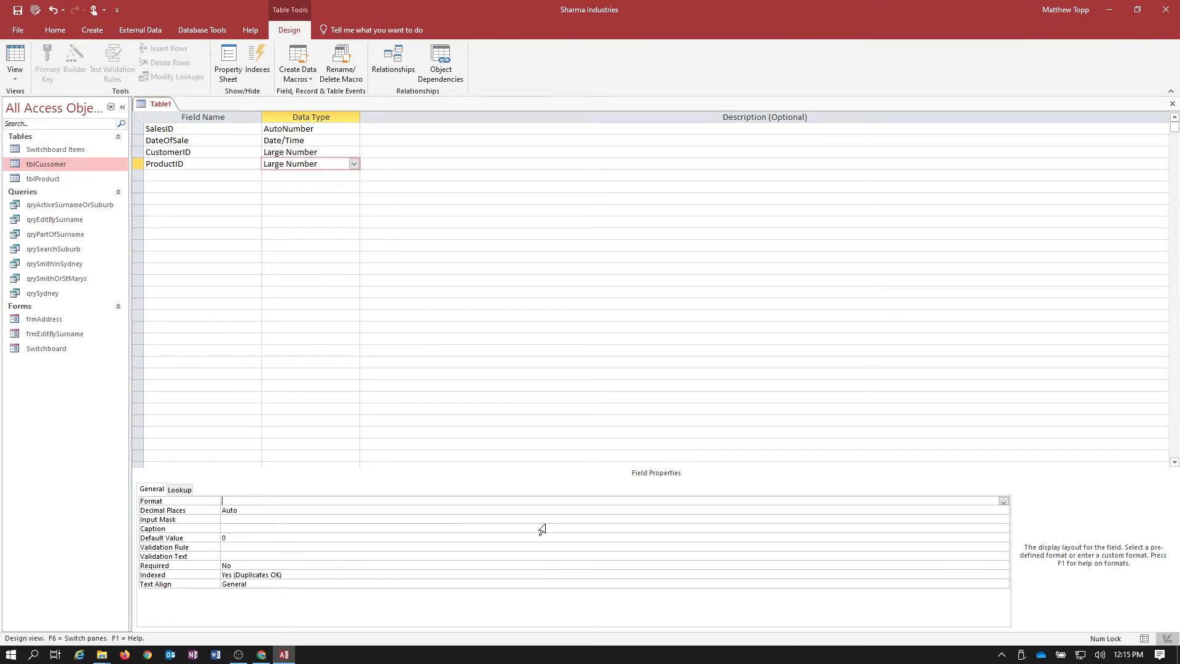
pyautogui.click(1003, 501)
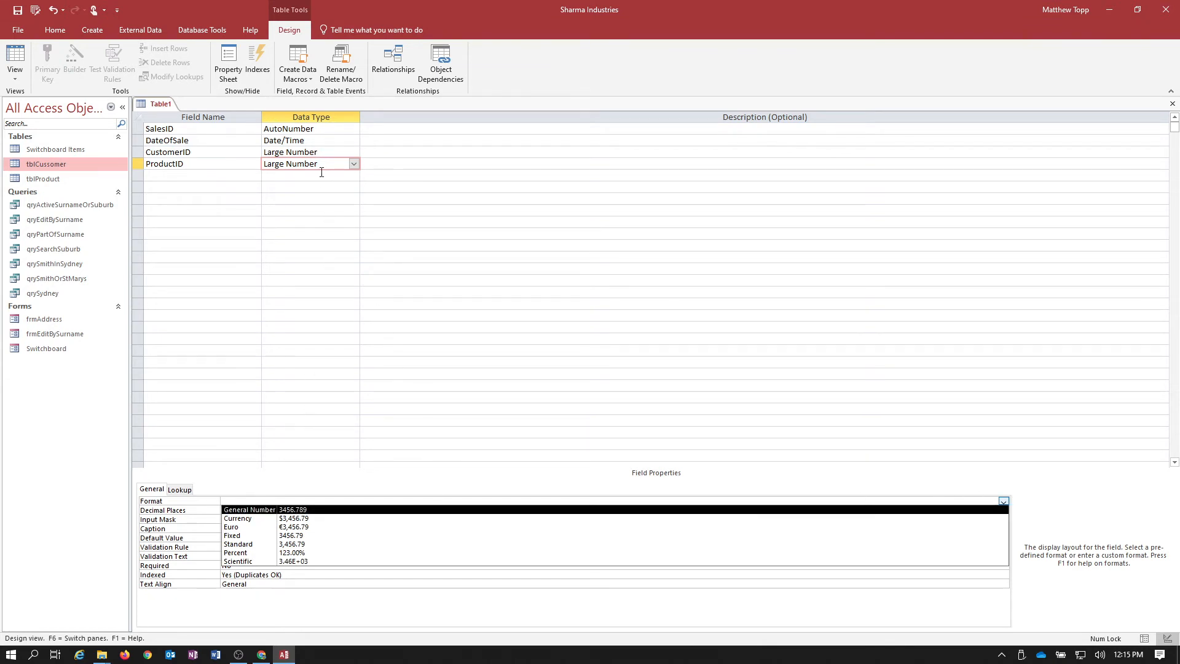
pyautogui.click(354, 164)
pyautogui.click(354, 165)
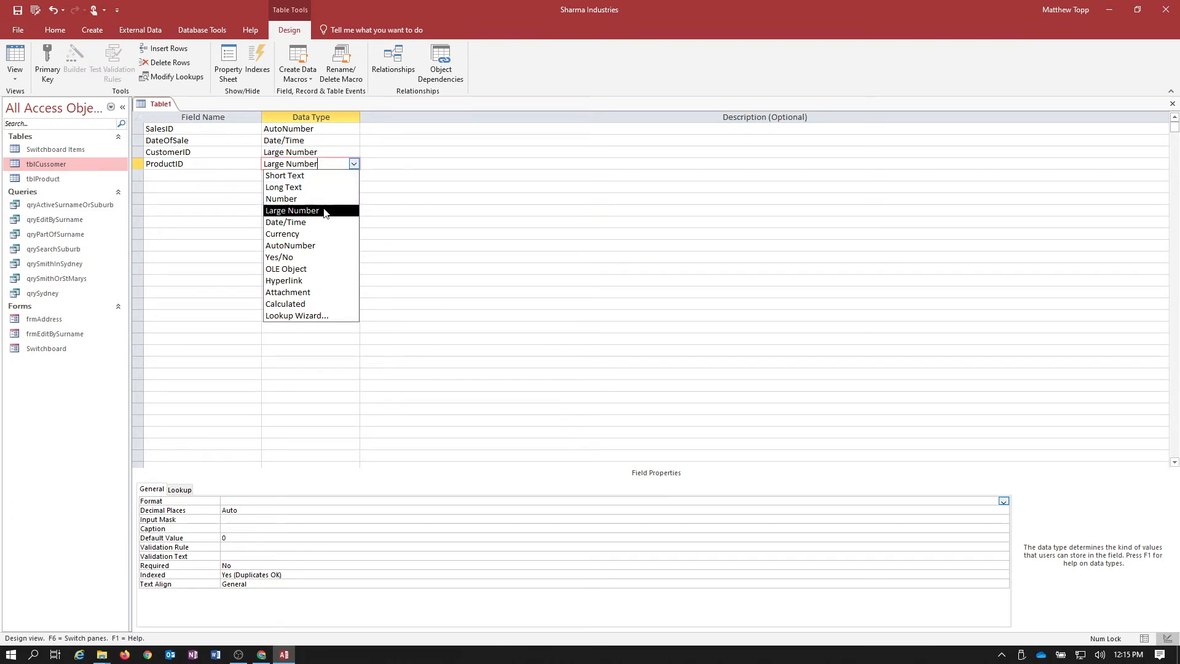
pyautogui.click(366, 164)
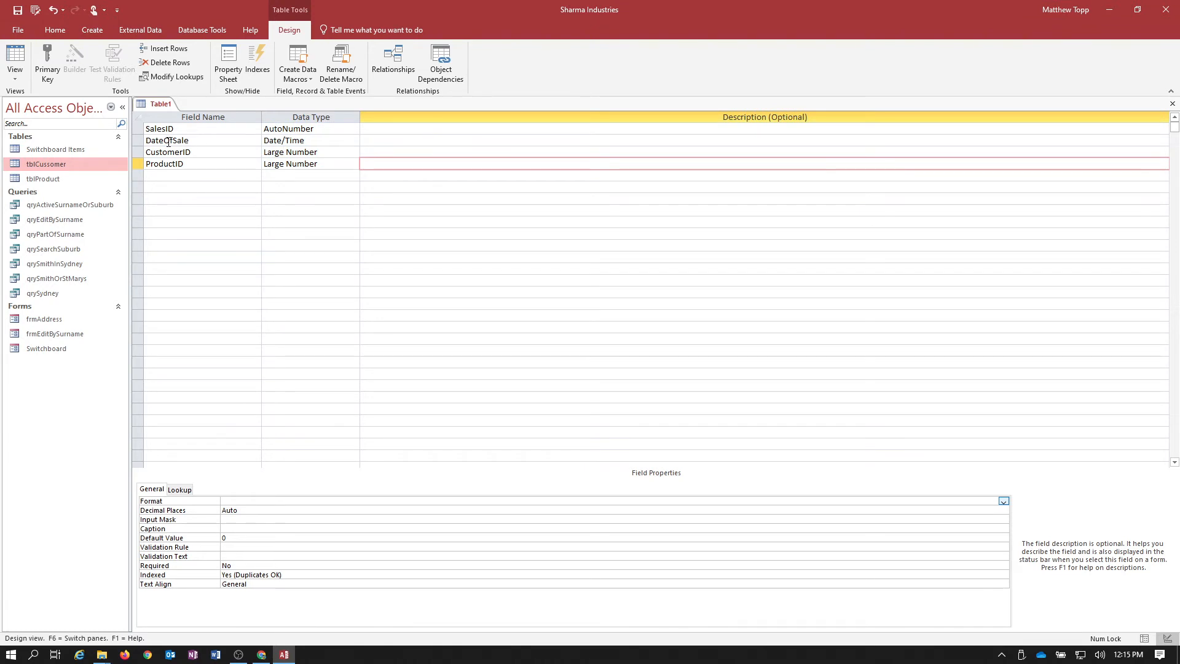
pyautogui.click(316, 141)
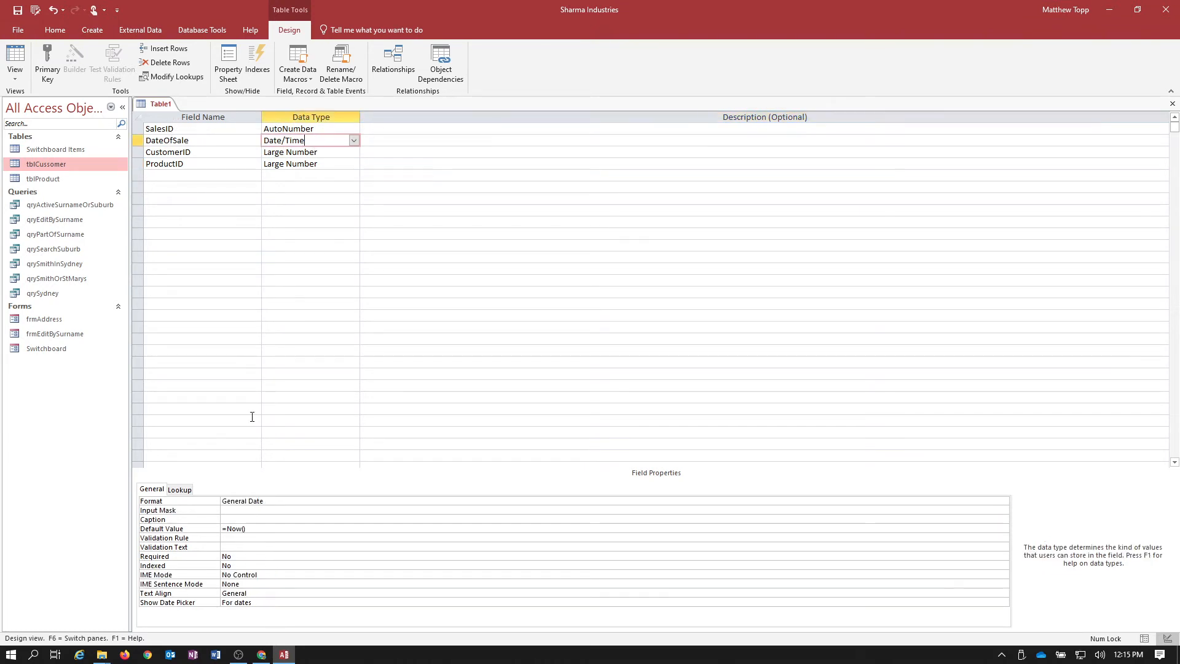
pyautogui.click(328, 153)
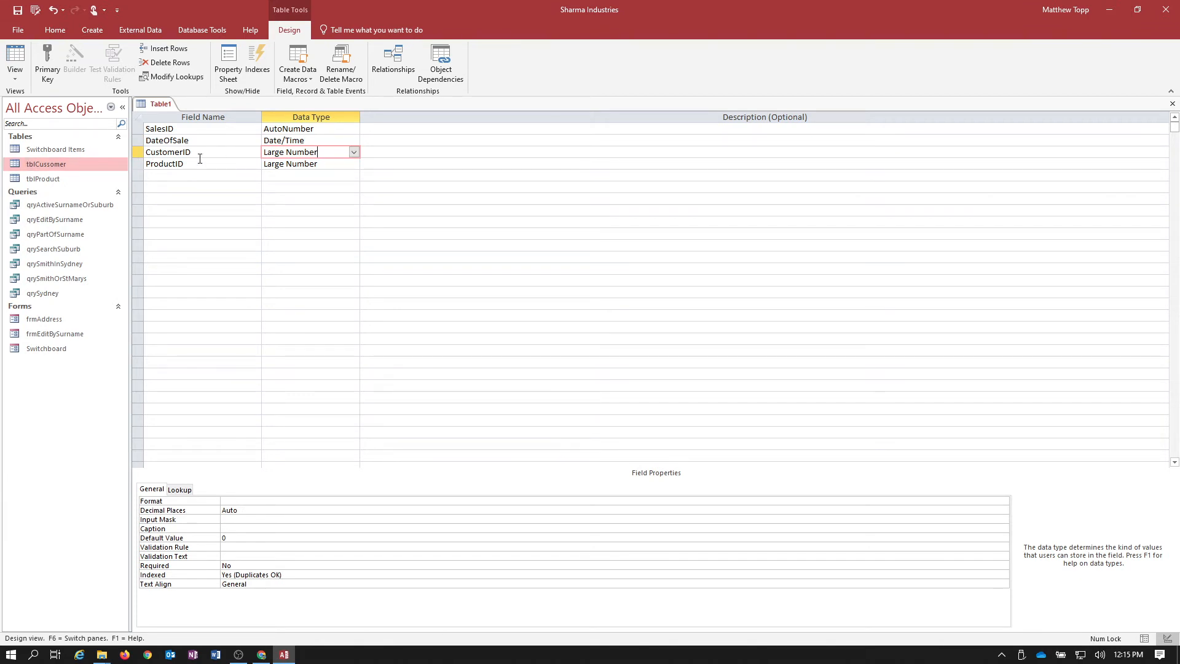
pyautogui.click(328, 165)
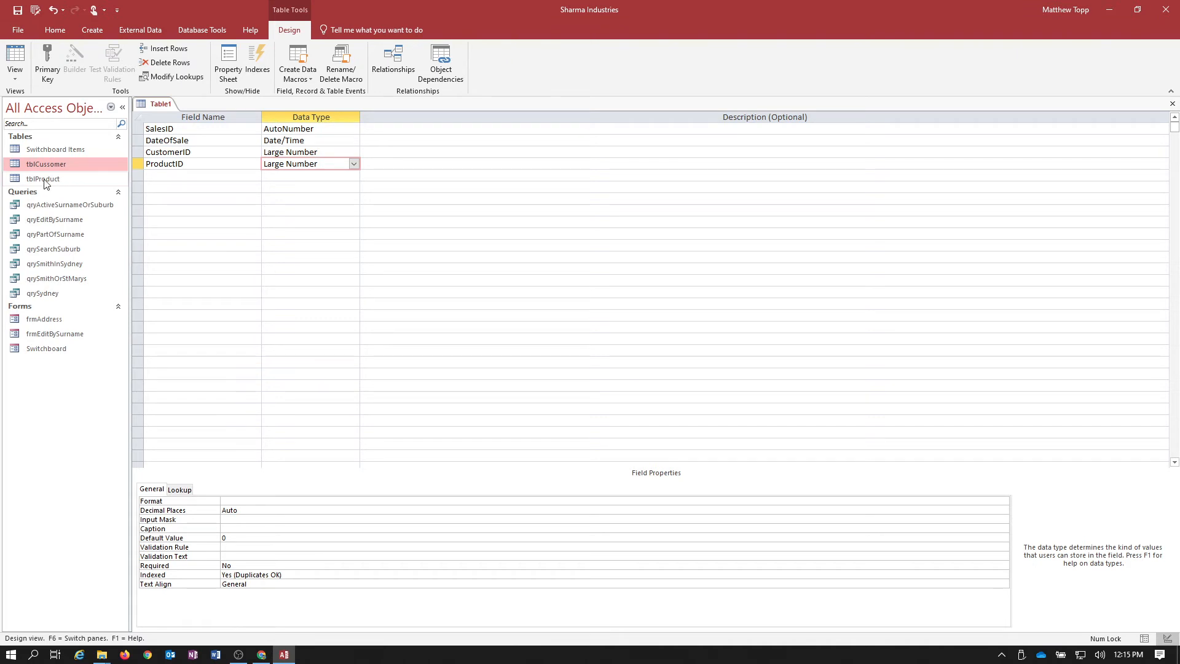
# - Try to save the new table as tblSales without a primary key, declining the data type that earlier versions do not support
pyautogui.click(16, 11)
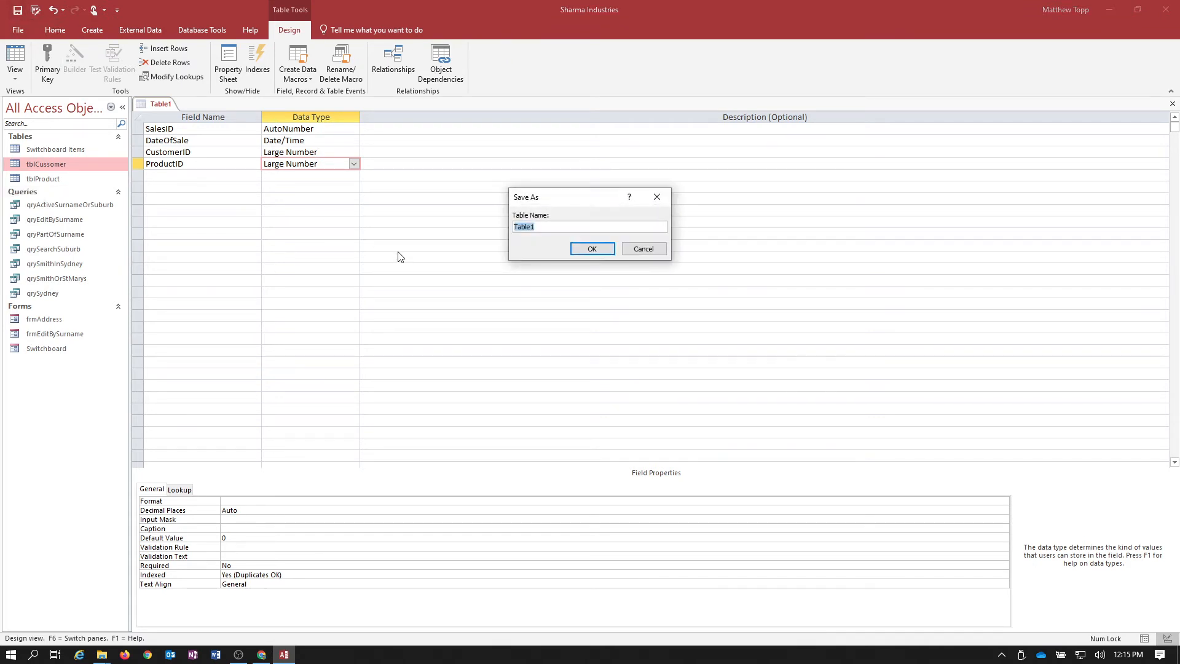
pyautogui.write('tblSales')
pyautogui.click(592, 248)
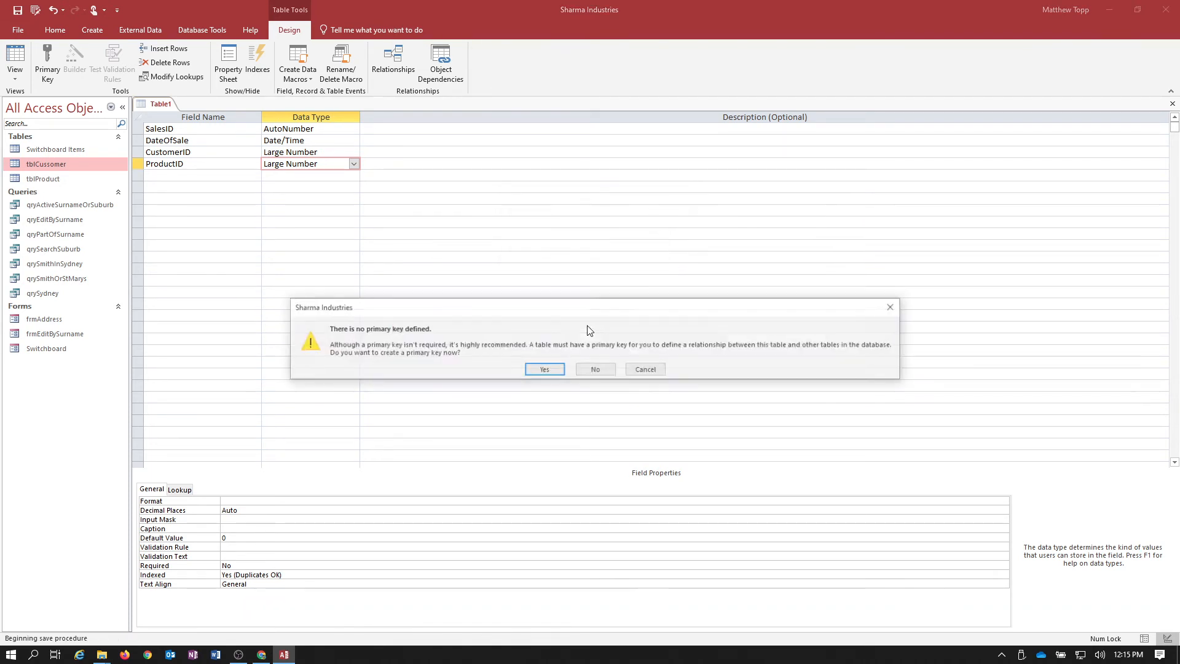
pyautogui.click(593, 369)
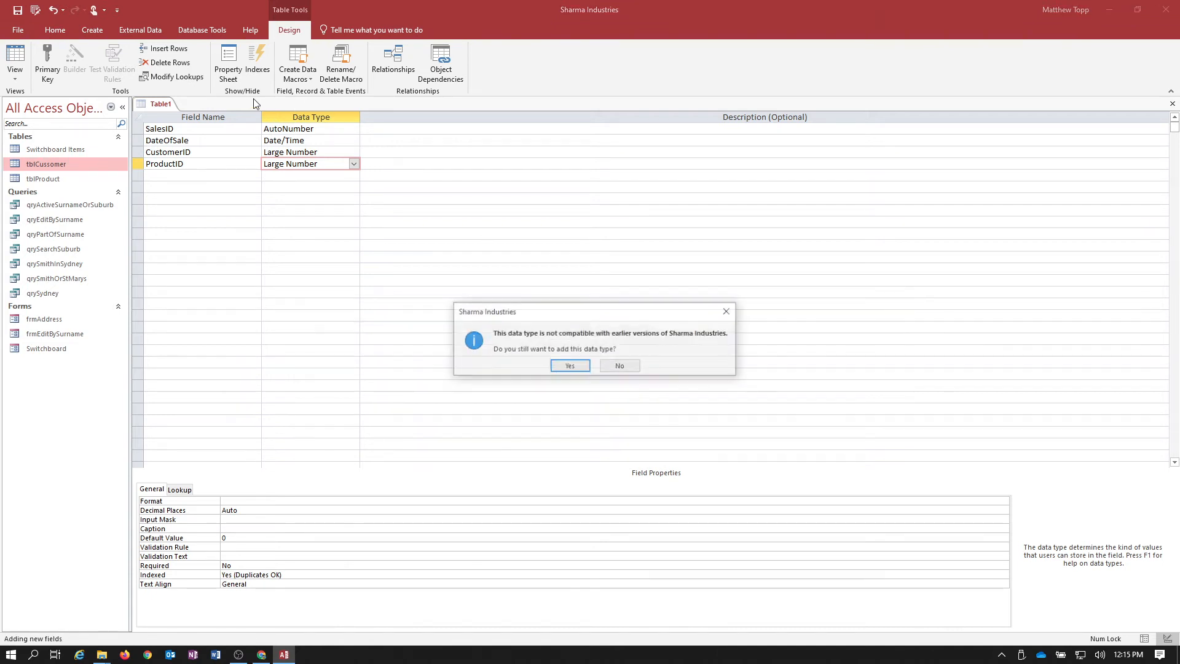
pyautogui.click(618, 365)
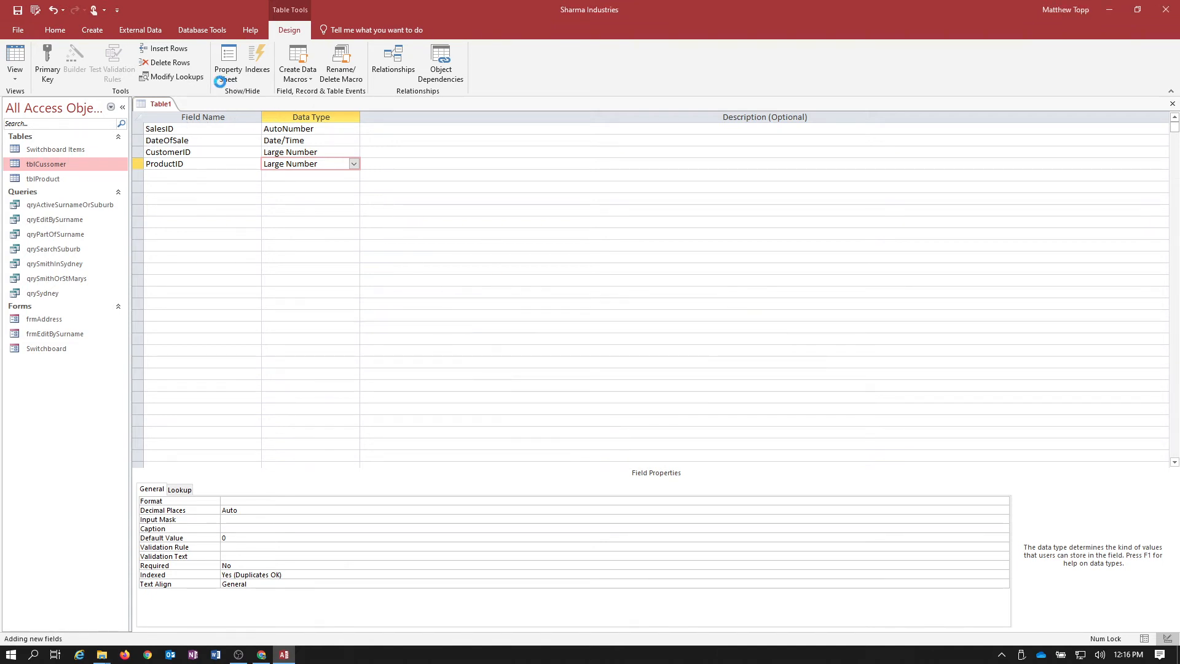
pyautogui.click(599, 362)
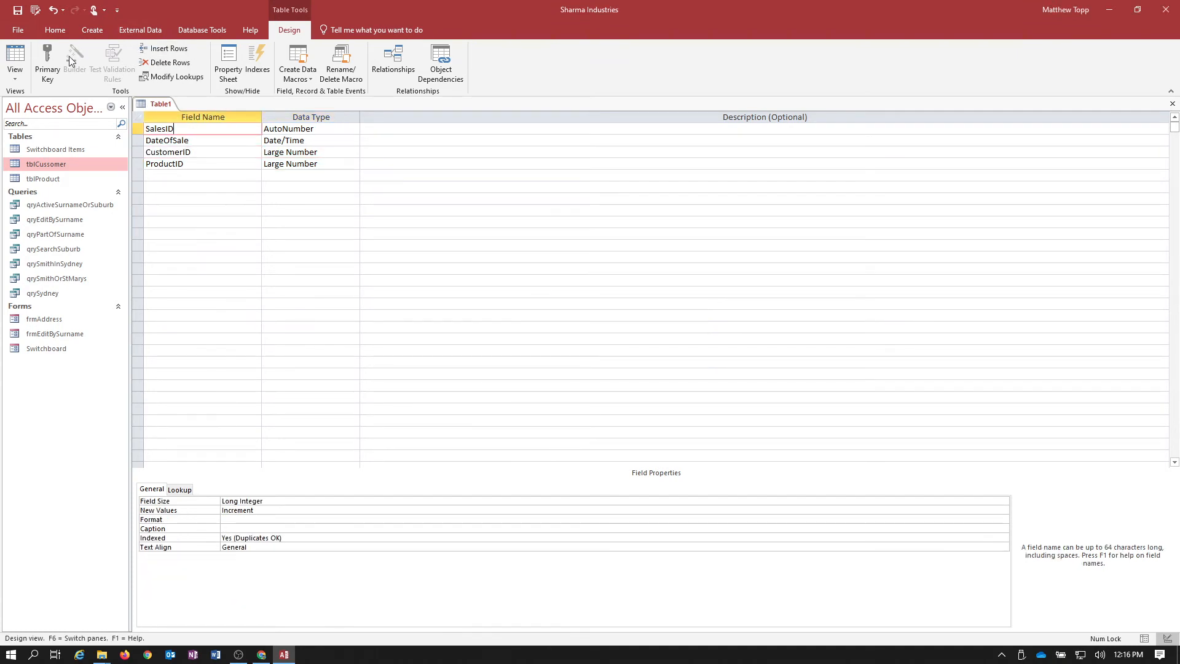
# - Make SalesID the primary key, and save the table as tblSales with the Large Number data type accepted before closing it
pyautogui.click(52, 67)
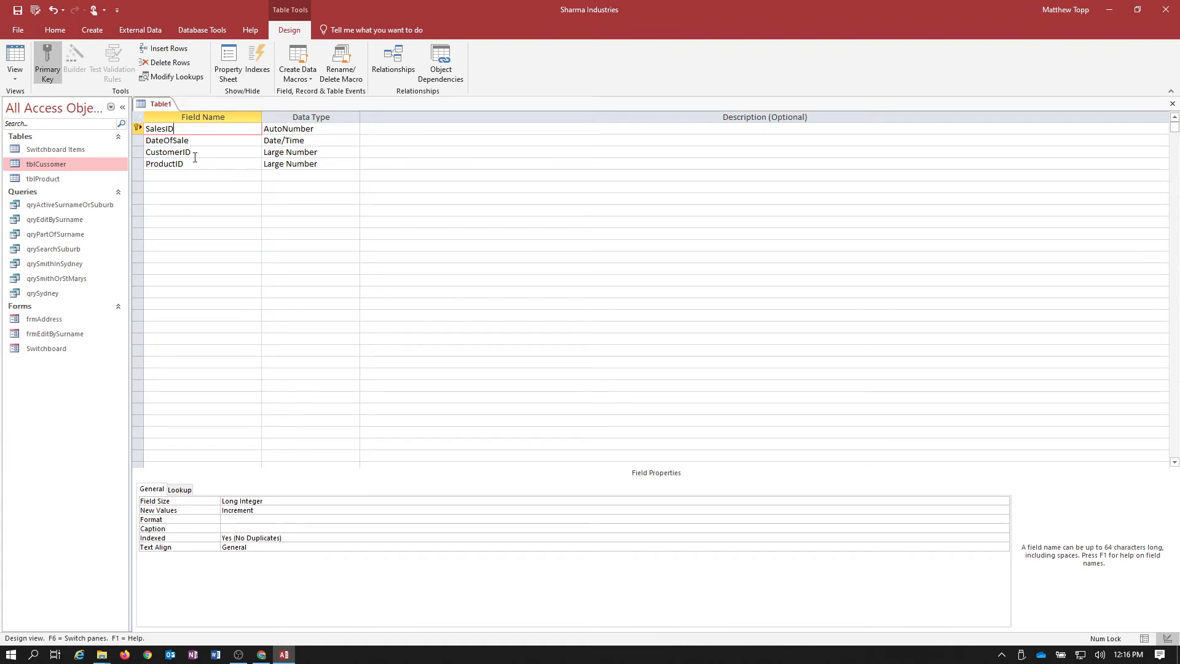
pyautogui.click(17, 10)
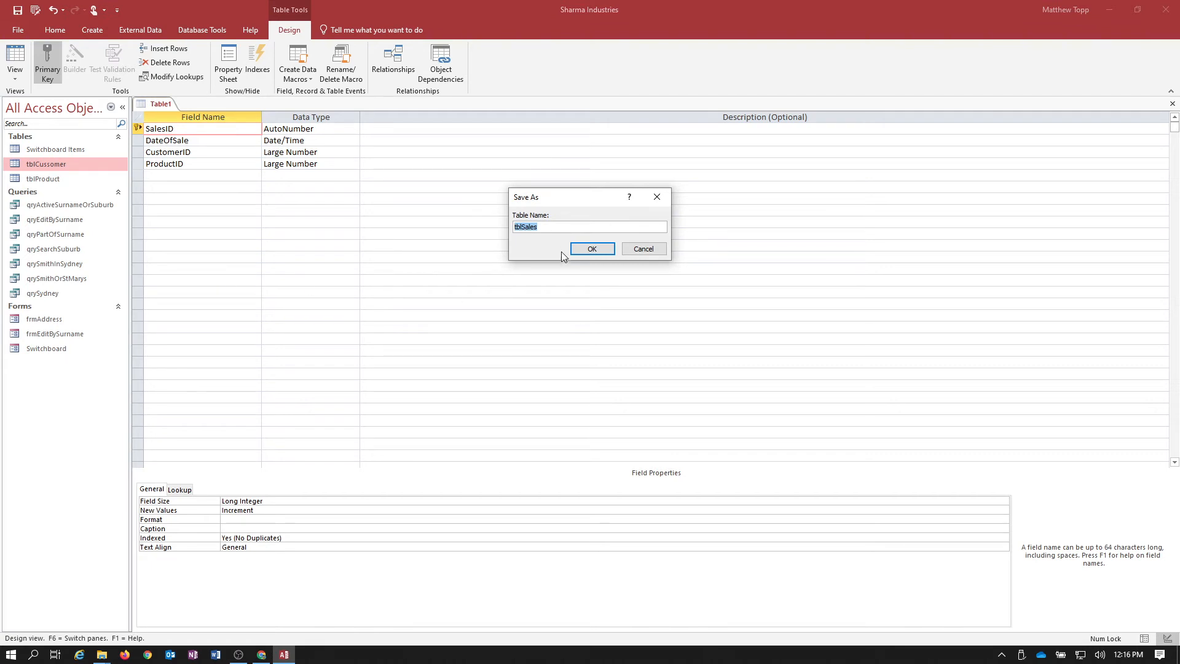
pyautogui.click(587, 249)
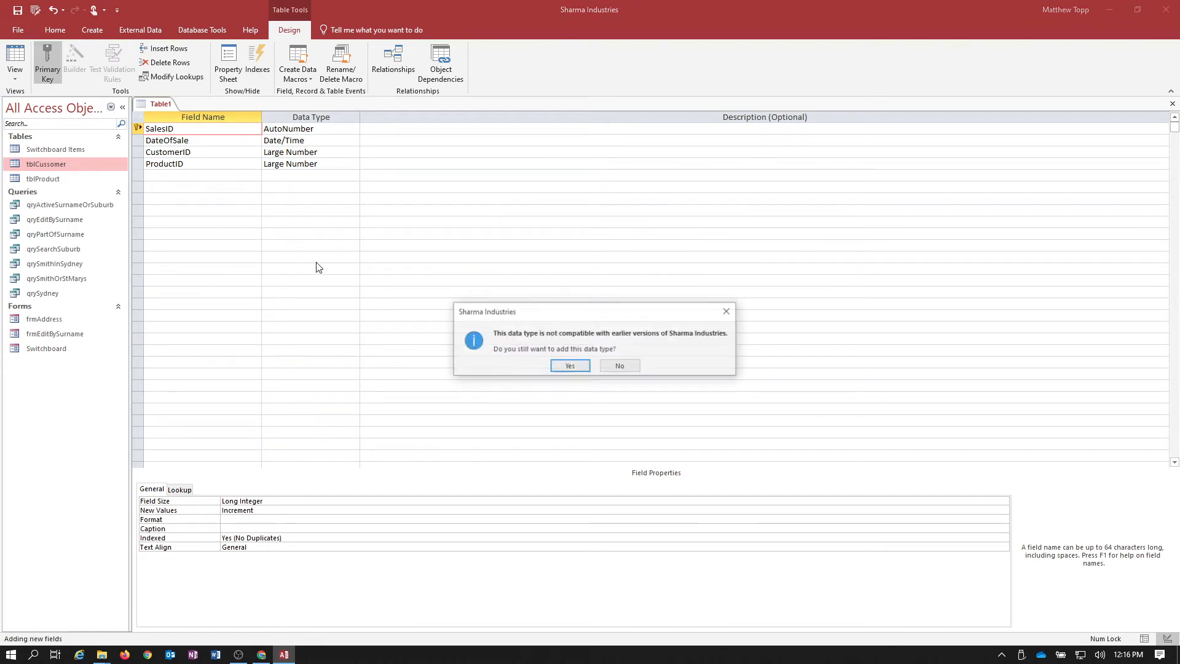
pyautogui.click(569, 367)
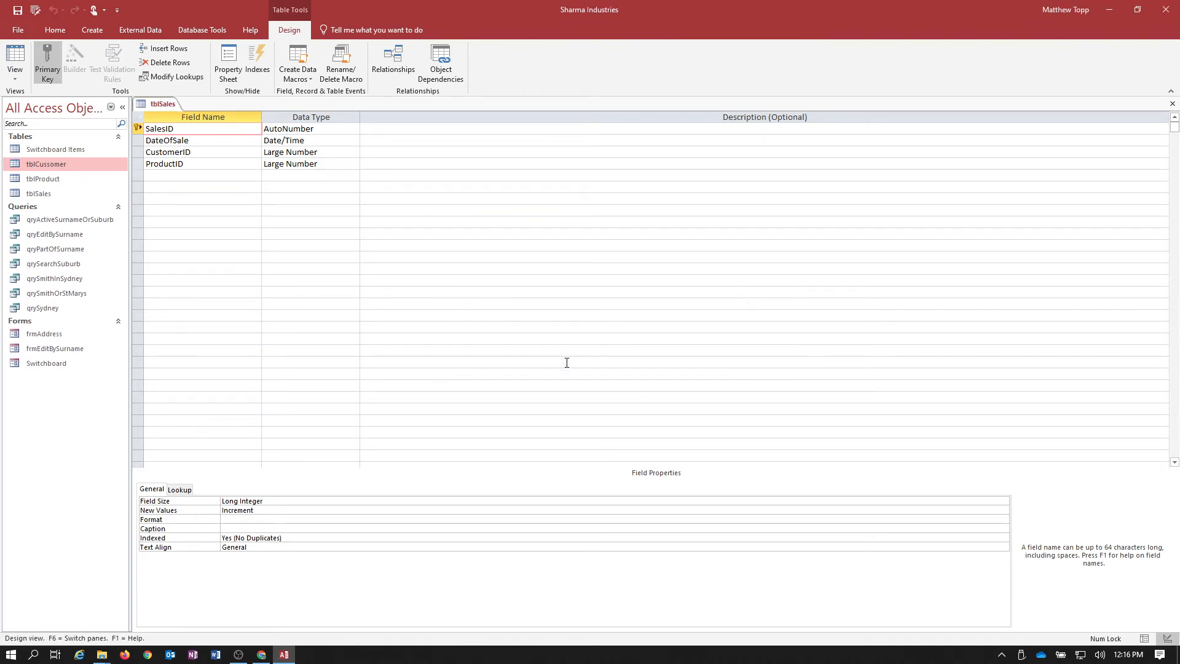
pyautogui.click(322, 141)
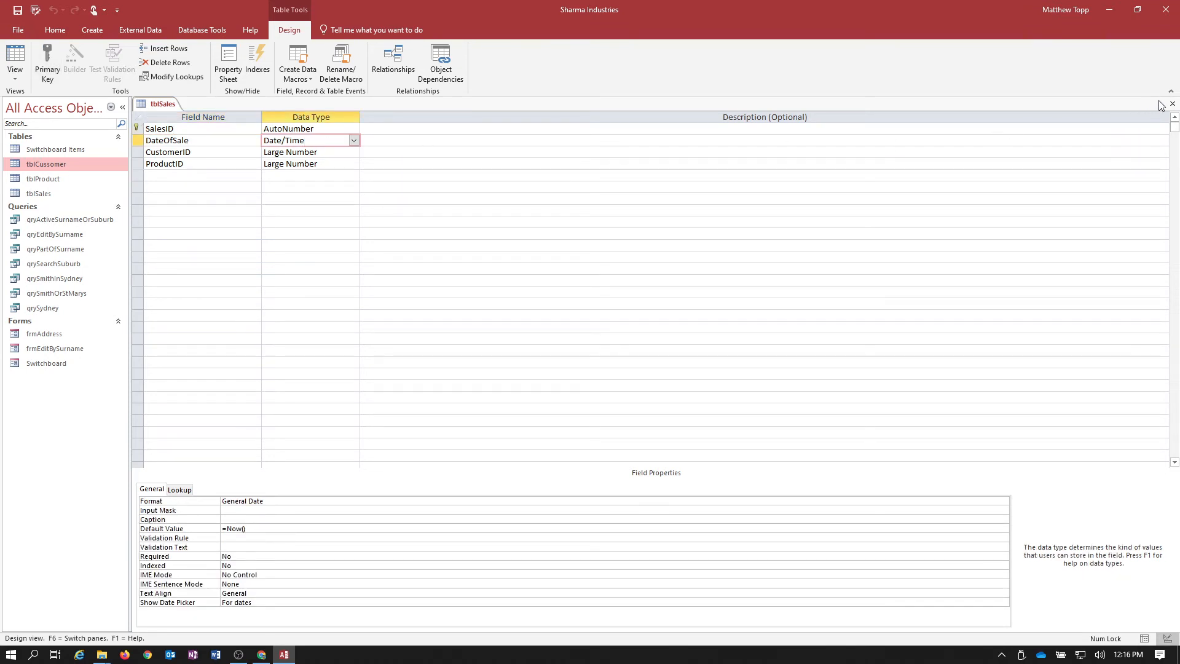
pyautogui.click(1173, 104)
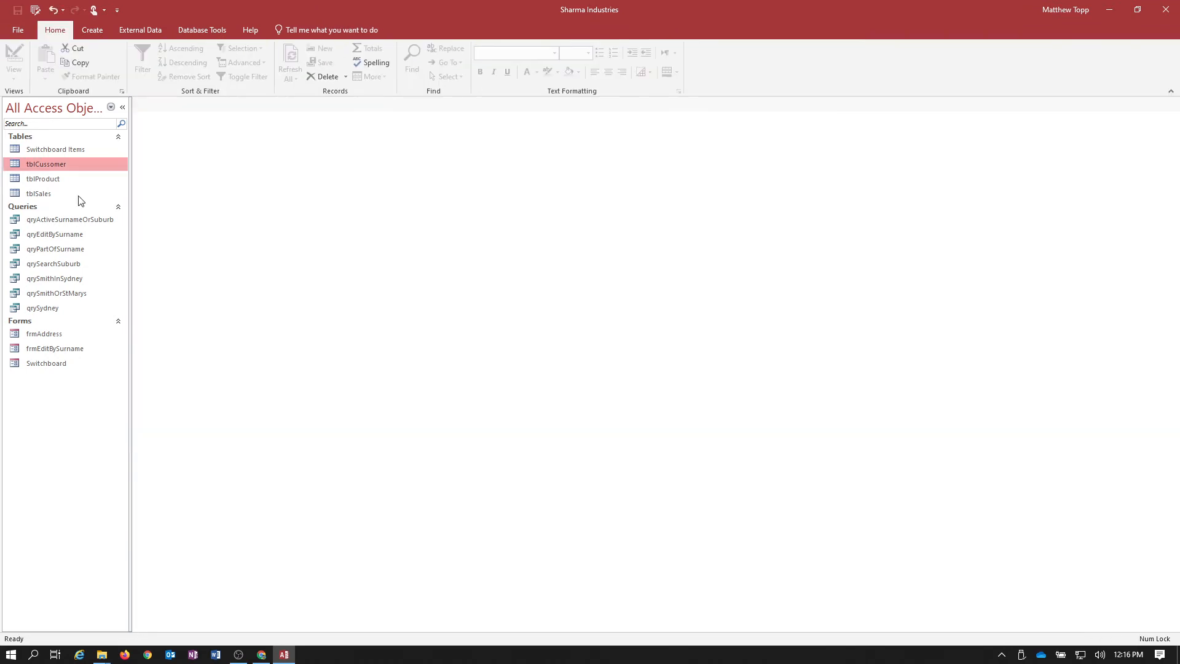
# - Open tblCussomer, tblProduct and tblSales one after another to review their fields, closing each table again
pyautogui.doubleClick(42, 164)
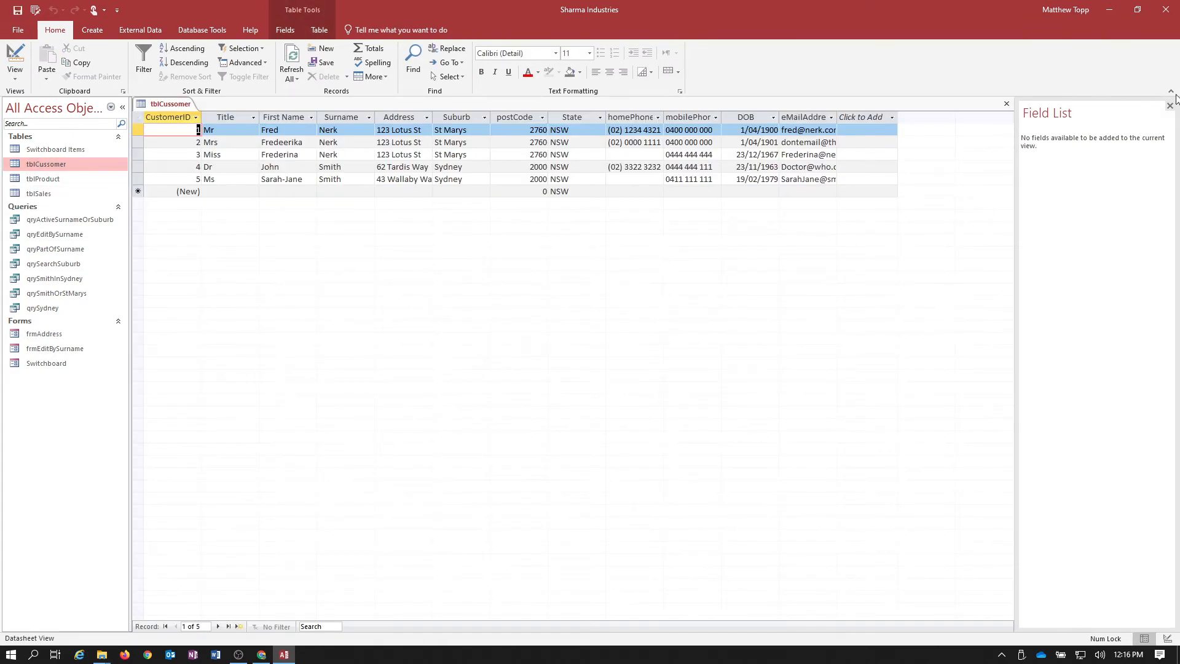
pyautogui.click(1006, 104)
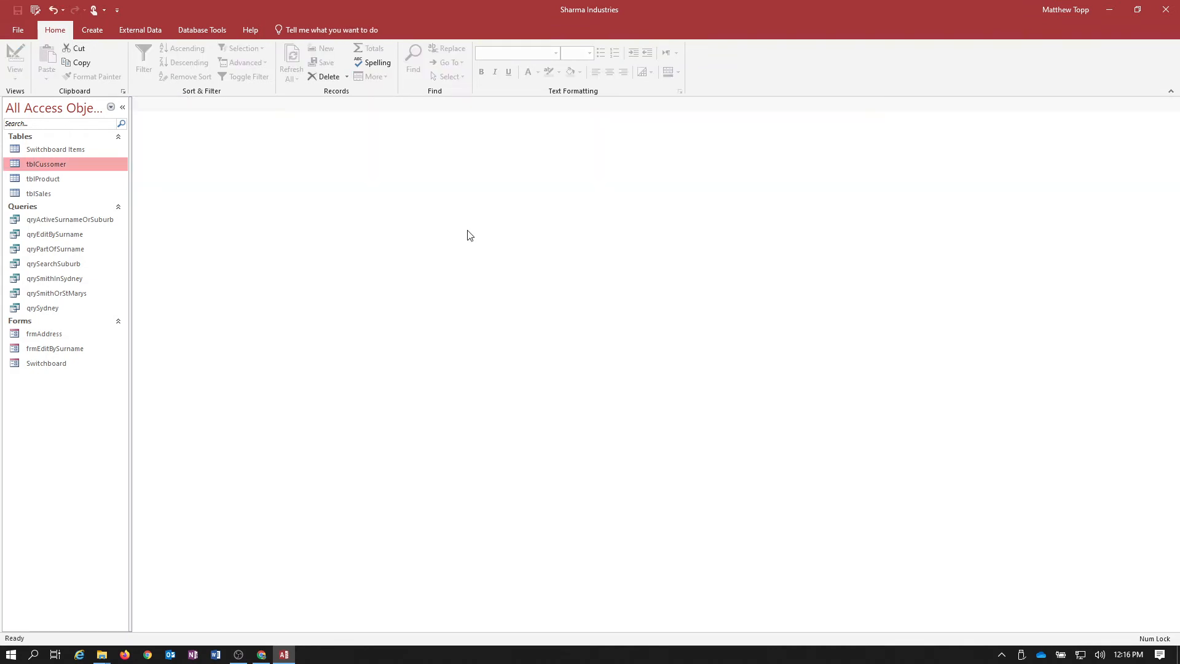
pyautogui.doubleClick(44, 182)
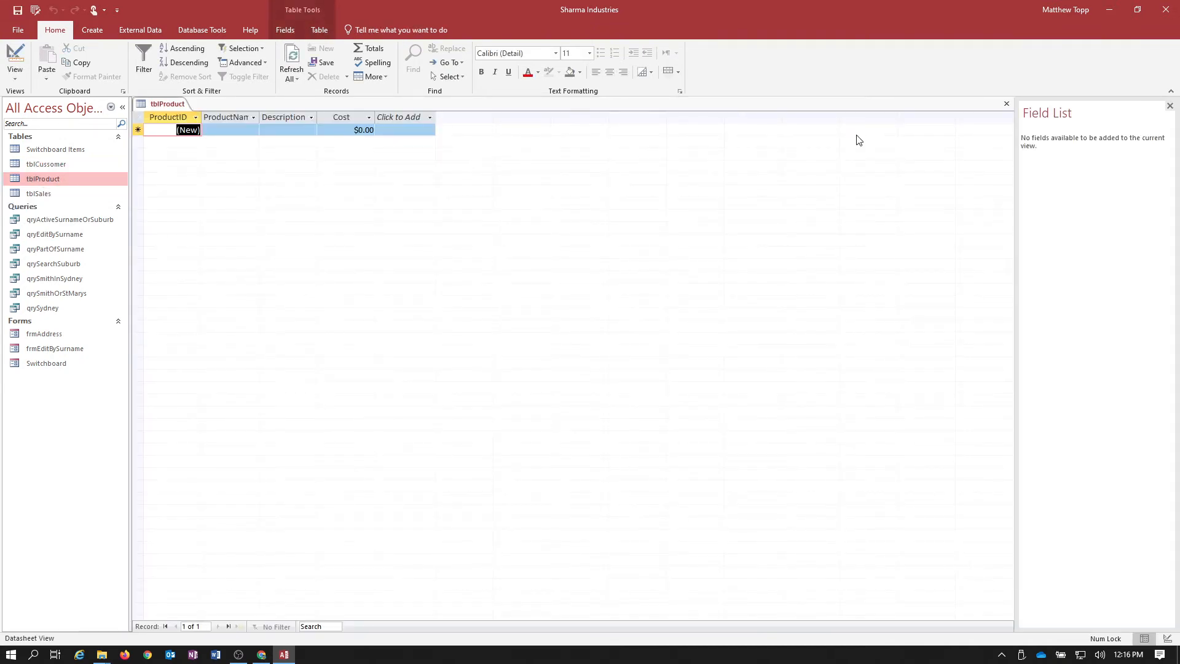
pyautogui.click(1006, 104)
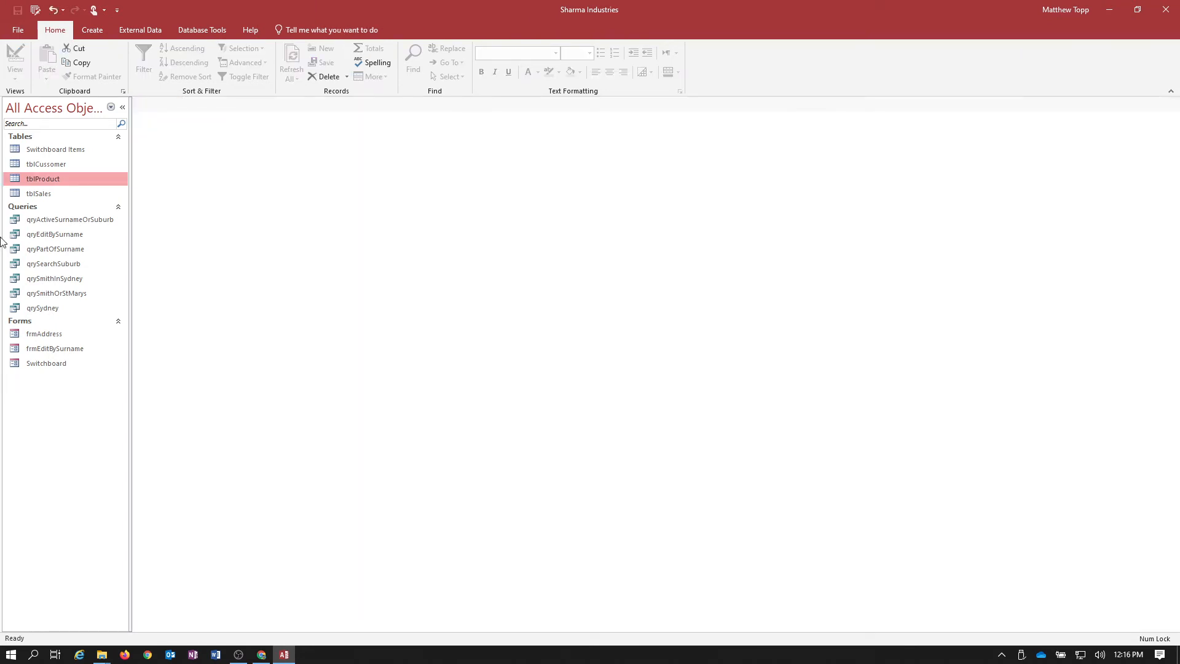
pyautogui.doubleClick(37, 195)
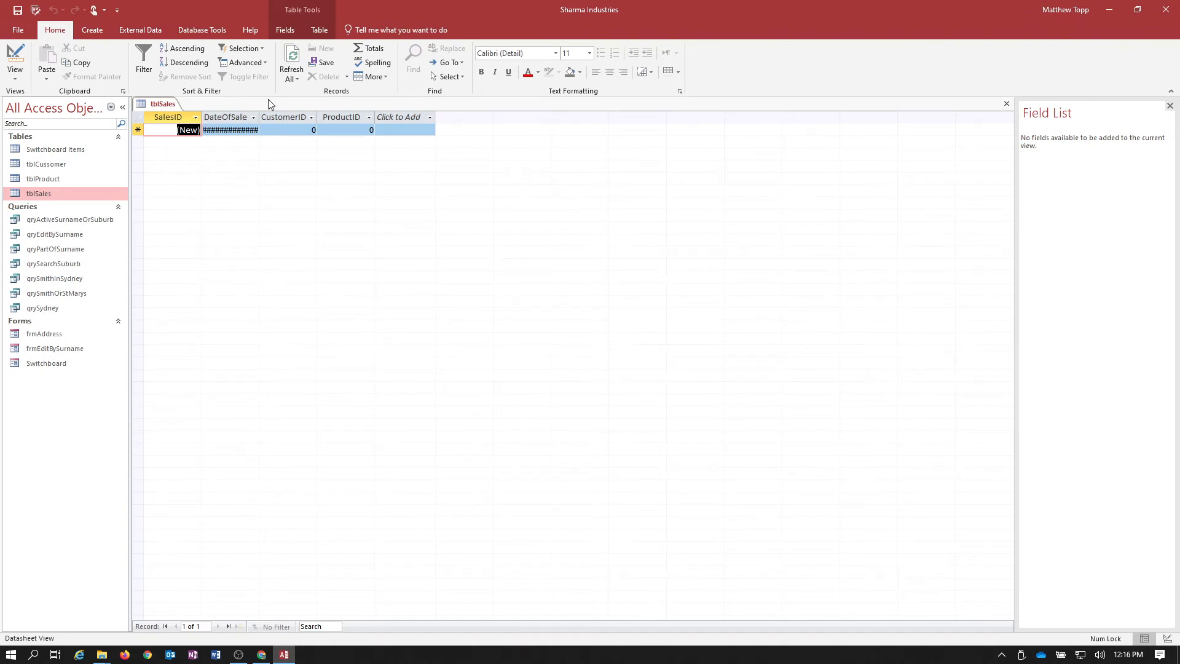
pyautogui.click(1007, 104)
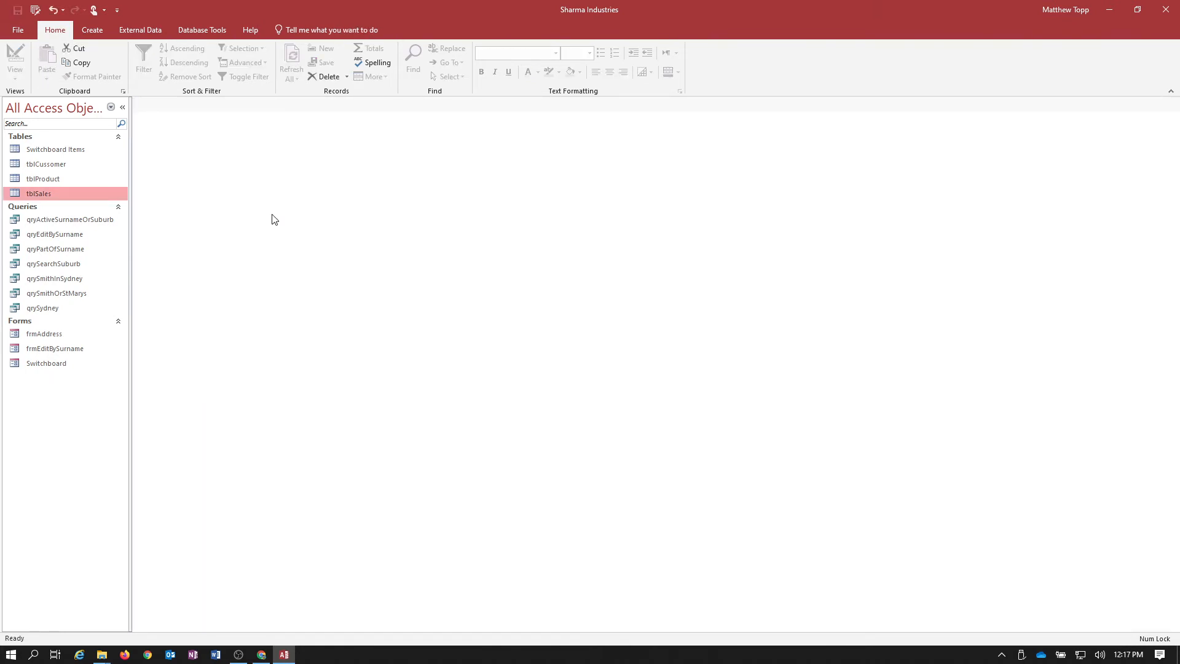
# - Add tblCussomer, tblSales and tblProduct to the Relationships diagram, and spread them out with tblSales lower between the other two
pyautogui.click(197, 32)
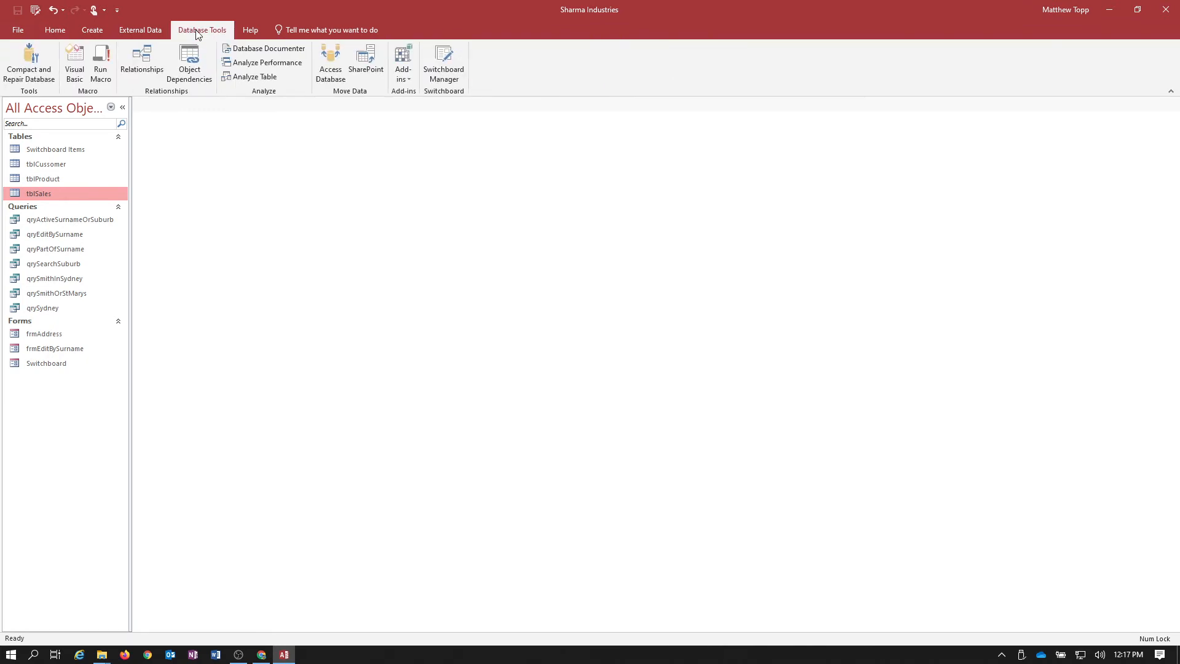
pyautogui.click(149, 53)
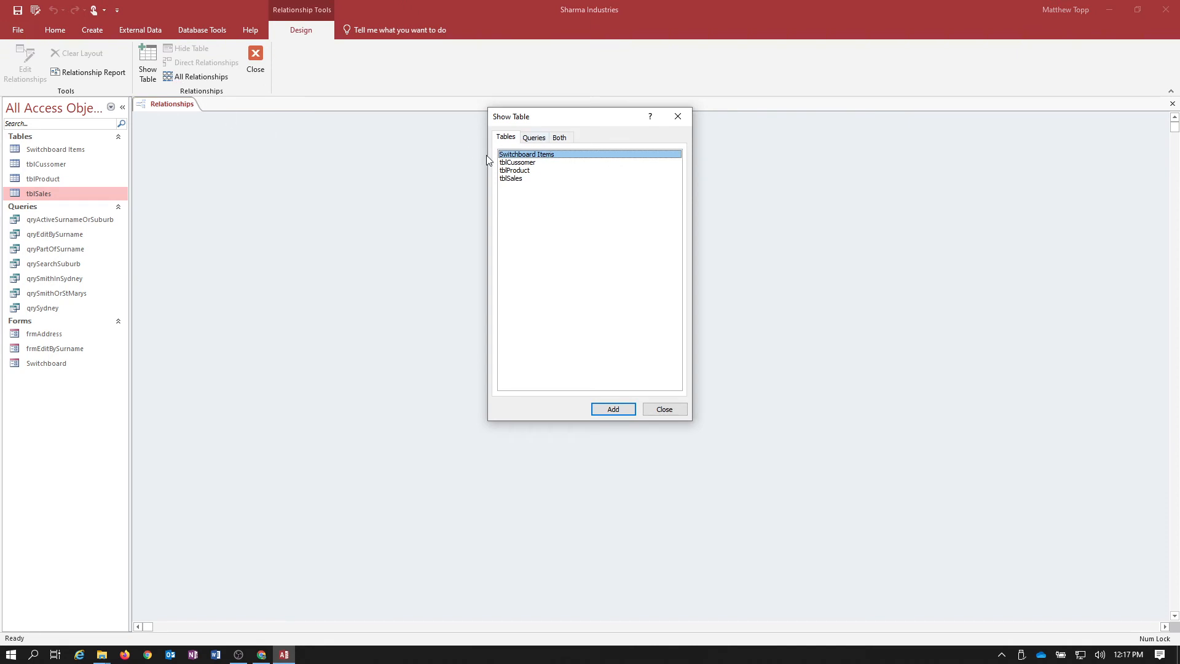
pyautogui.click(515, 163)
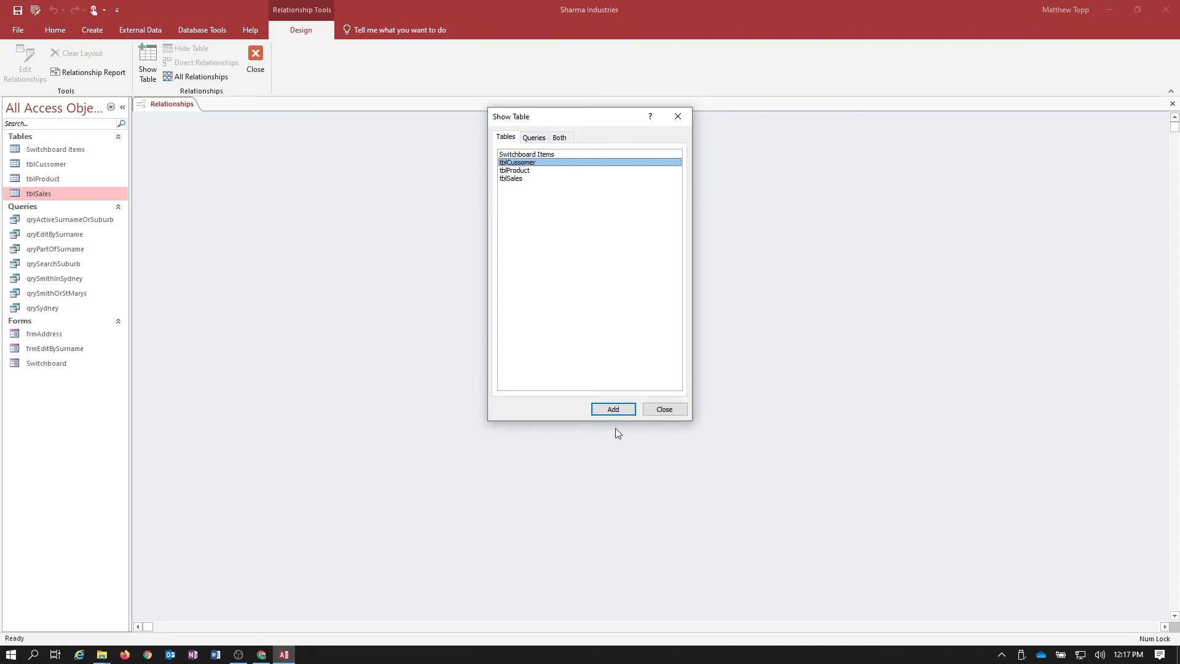
pyautogui.click(614, 409)
pyautogui.click(520, 179)
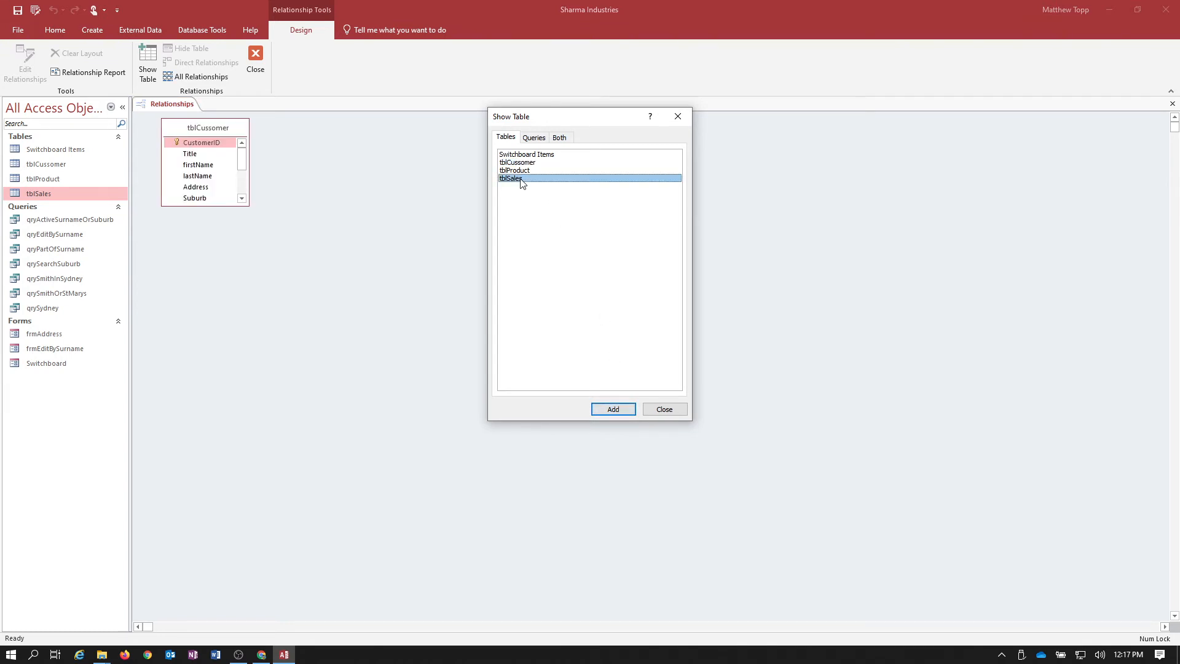
pyautogui.click(619, 411)
pyautogui.click(526, 171)
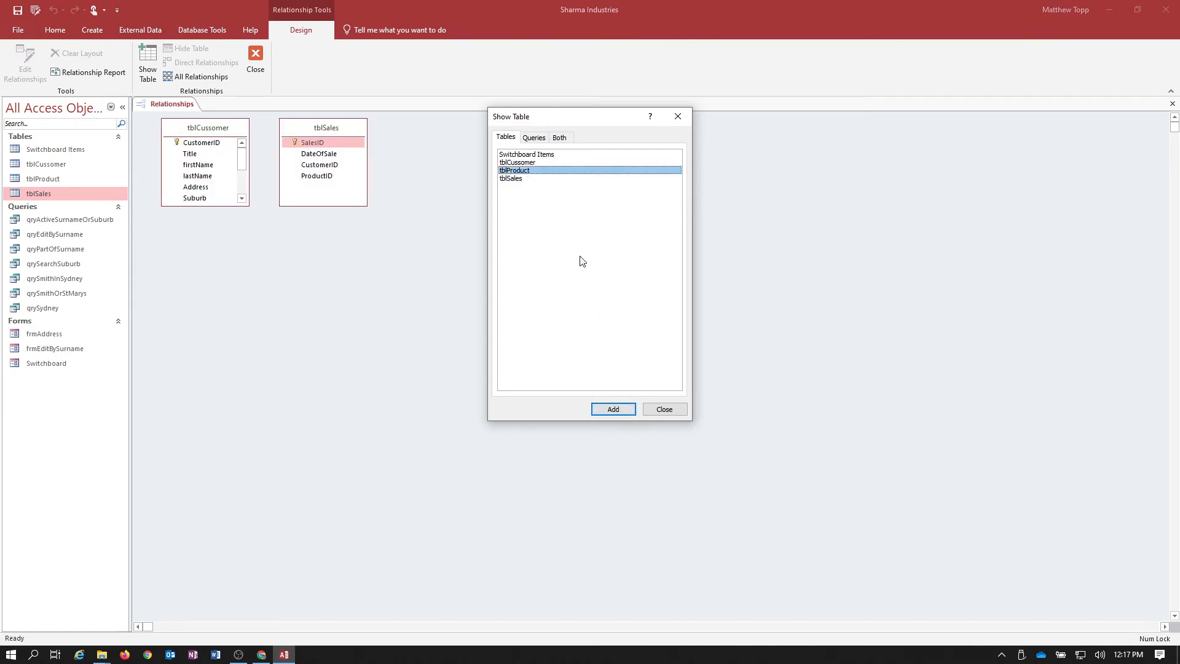
pyautogui.click(633, 411)
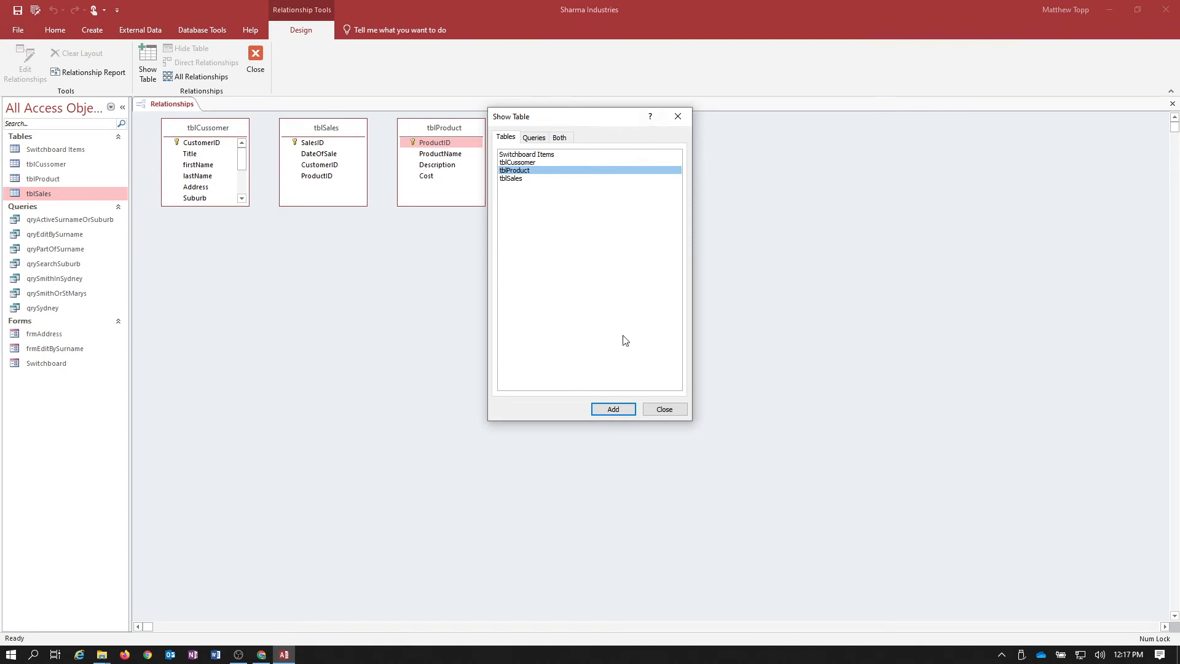
pyautogui.click(669, 410)
pyautogui.moveTo(418, 131); pyautogui.dragTo(472, 130)
pyautogui.moveTo(331, 123); pyautogui.dragTo(346, 175)
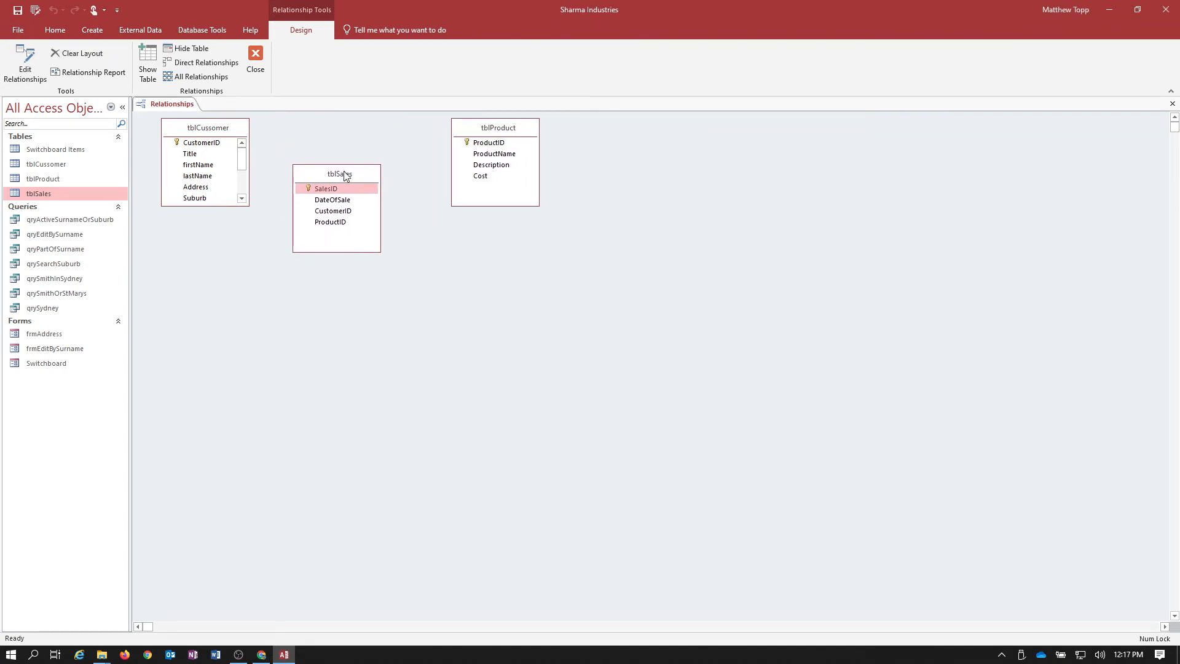
# - Enlarge tblCussomer until all its fields show, and move tblProduct and tblSales farther right in the diagram
pyautogui.moveTo(250, 206); pyautogui.dragTo(271, 288)
pyautogui.moveTo(498, 130); pyautogui.dragTo(546, 132)
pyautogui.moveTo(346, 174); pyautogui.dragTo(389, 183)
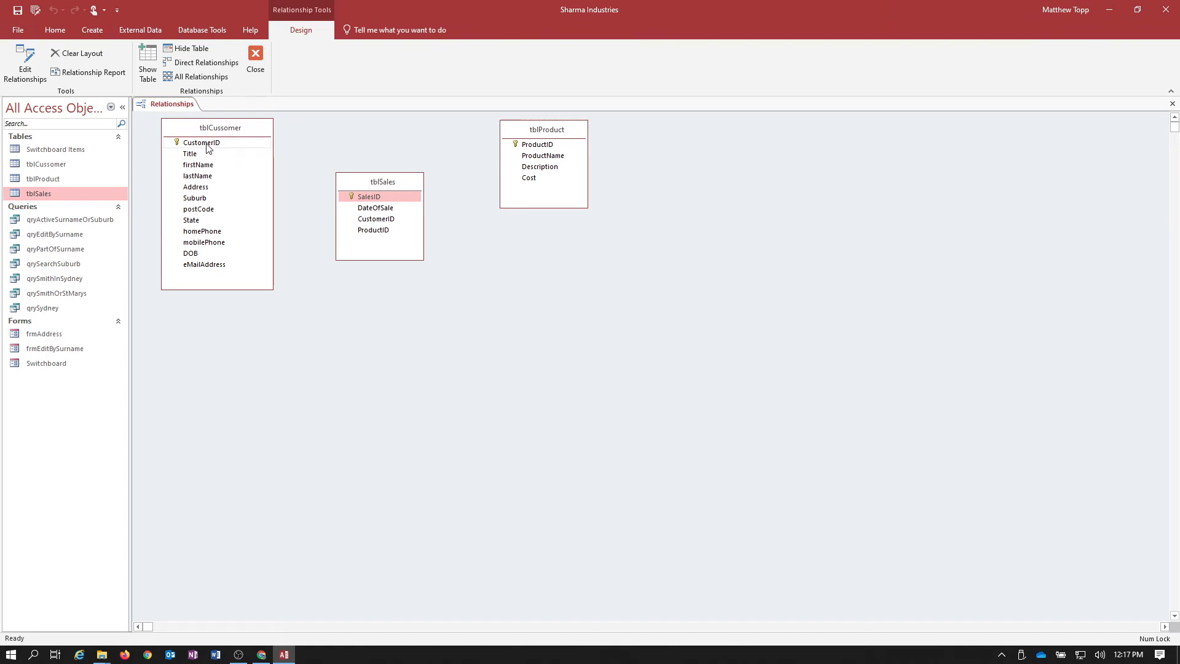
# - Try to relate tblCussomer to tblSales on CustomerID with referential integrity enforced and cascading updates of related fields
pyautogui.moveTo(205, 145); pyautogui.dragTo(370, 221)
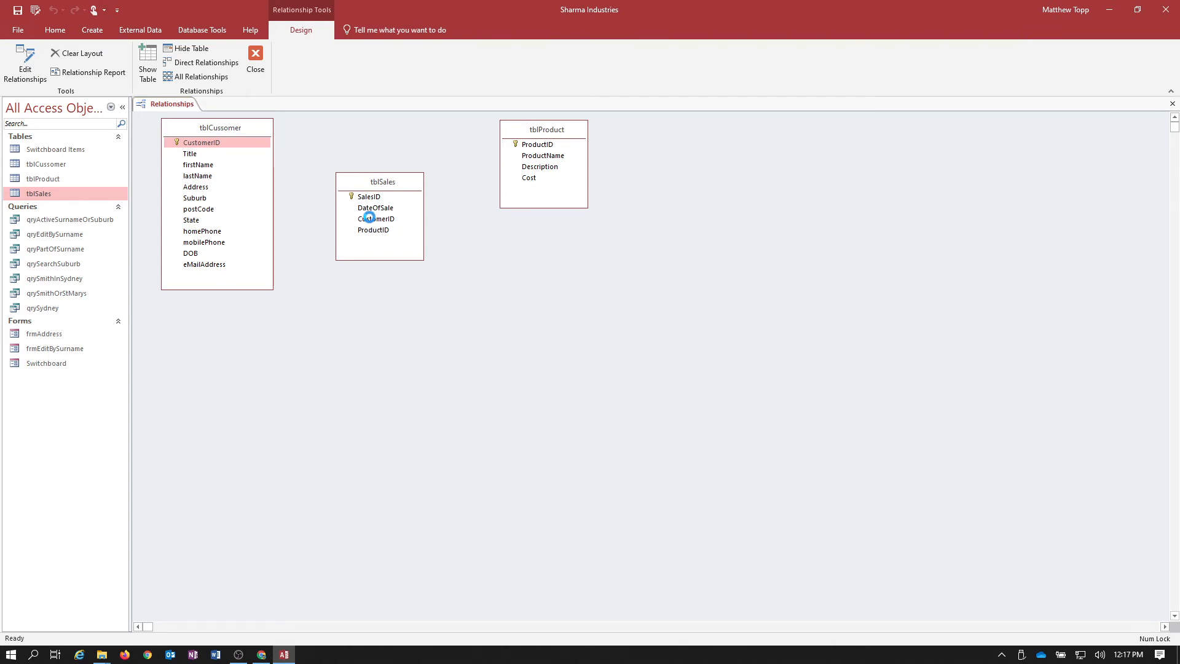
pyautogui.click(496, 255)
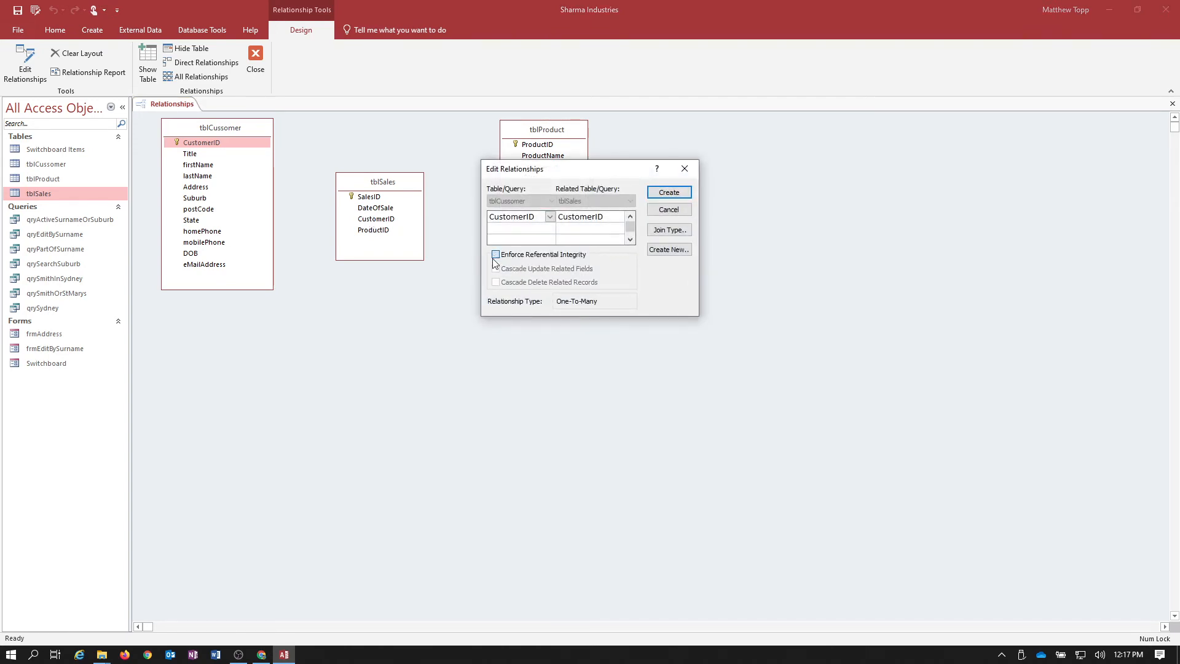
pyautogui.click(495, 269)
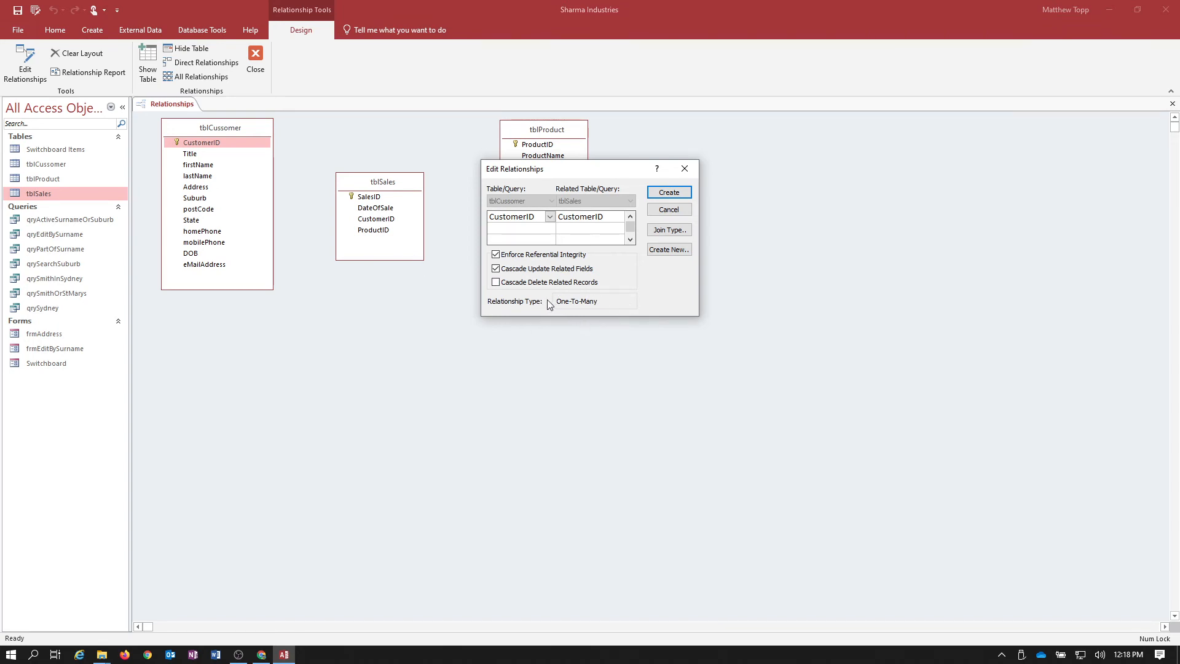
pyautogui.click(677, 198)
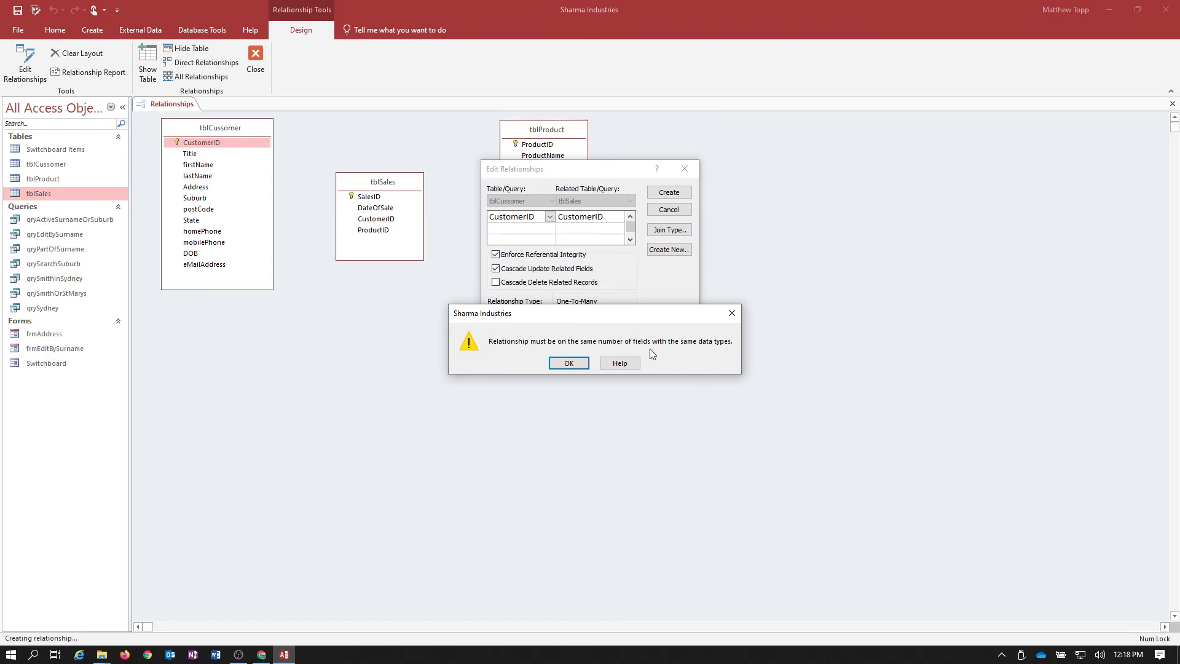
pyautogui.click(567, 363)
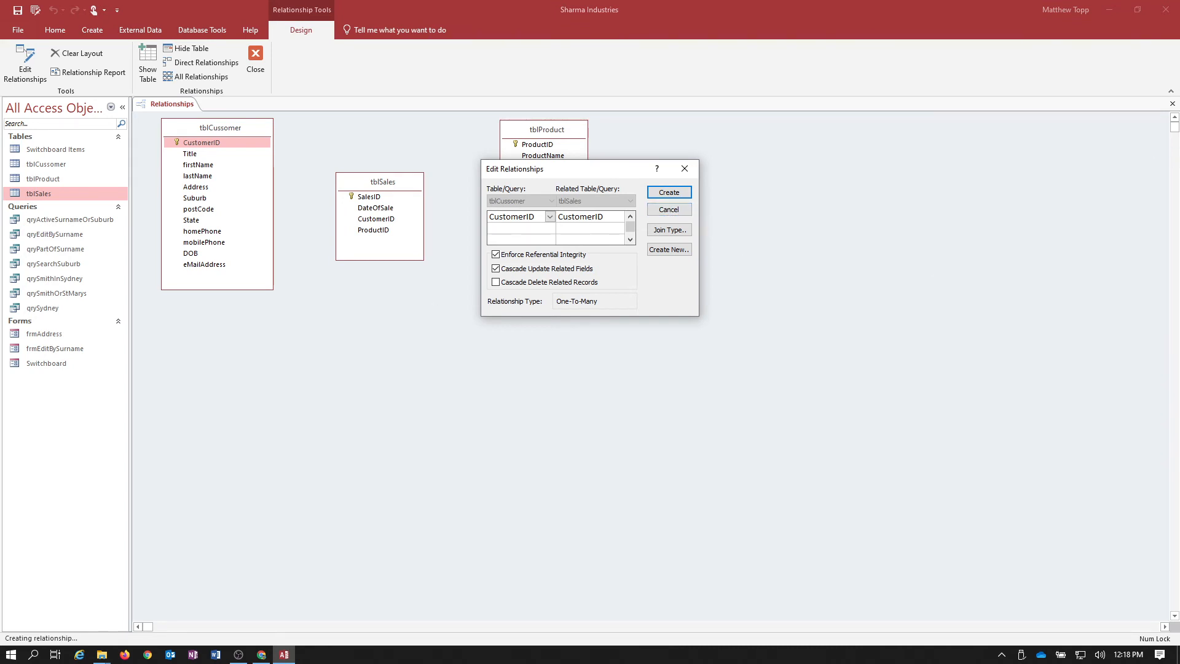
pyautogui.hotkey('alt', 'Tab')
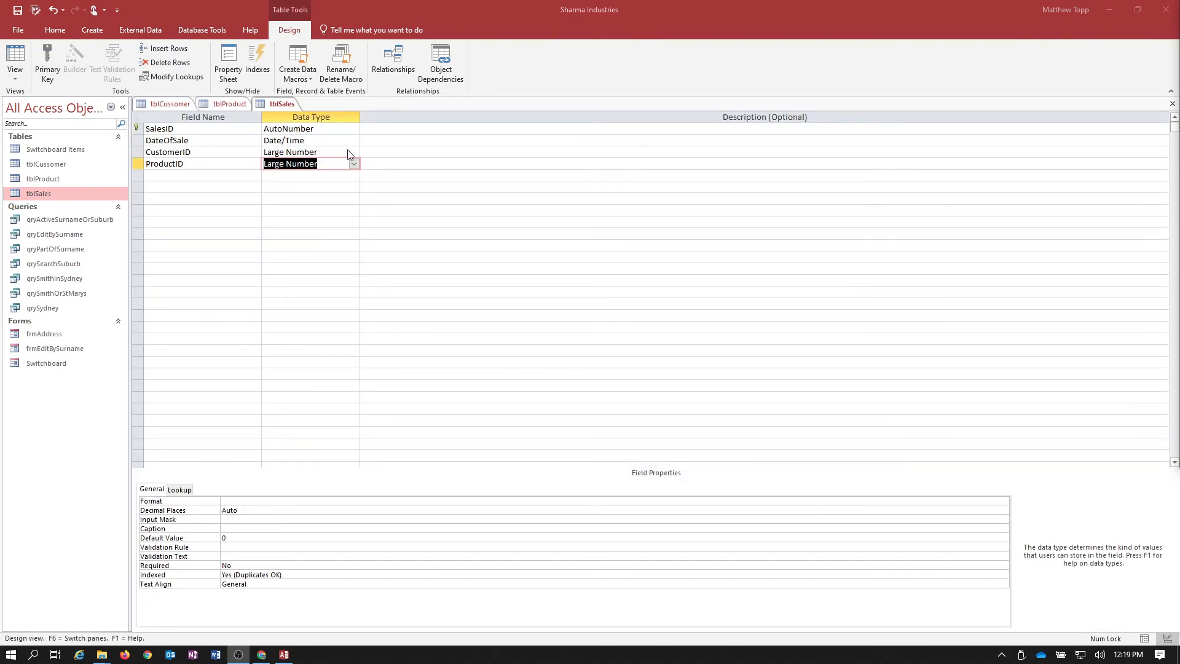
# - Set the data type of the CustomerID field in tblSales to Number
pyautogui.click(302, 163)
pyautogui.click(332, 152)
pyautogui.click(354, 152)
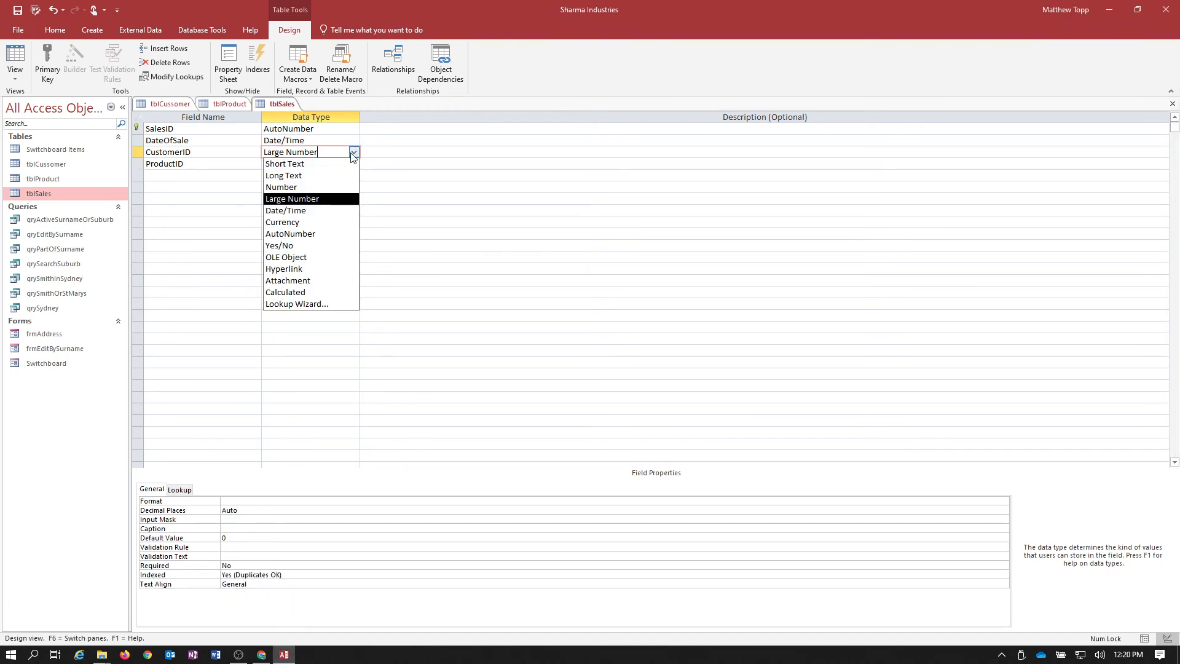
pyautogui.click(302, 183)
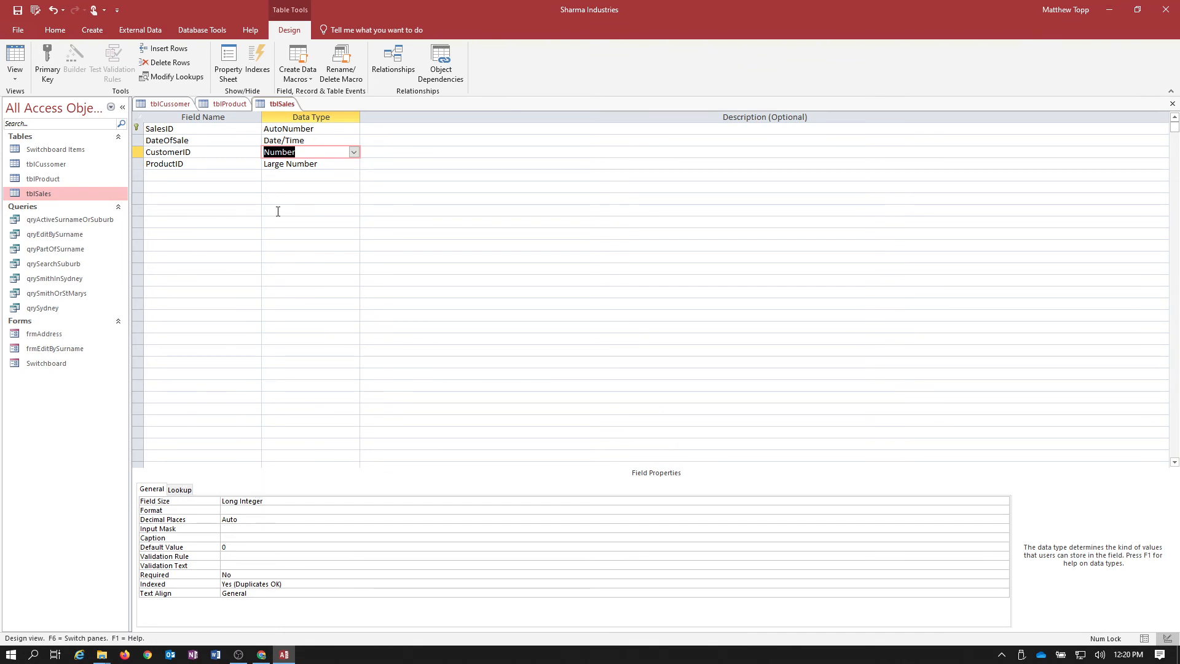
# - Set the data type of ProductID in tblSales to Number, and save and close the table
pyautogui.click(314, 128)
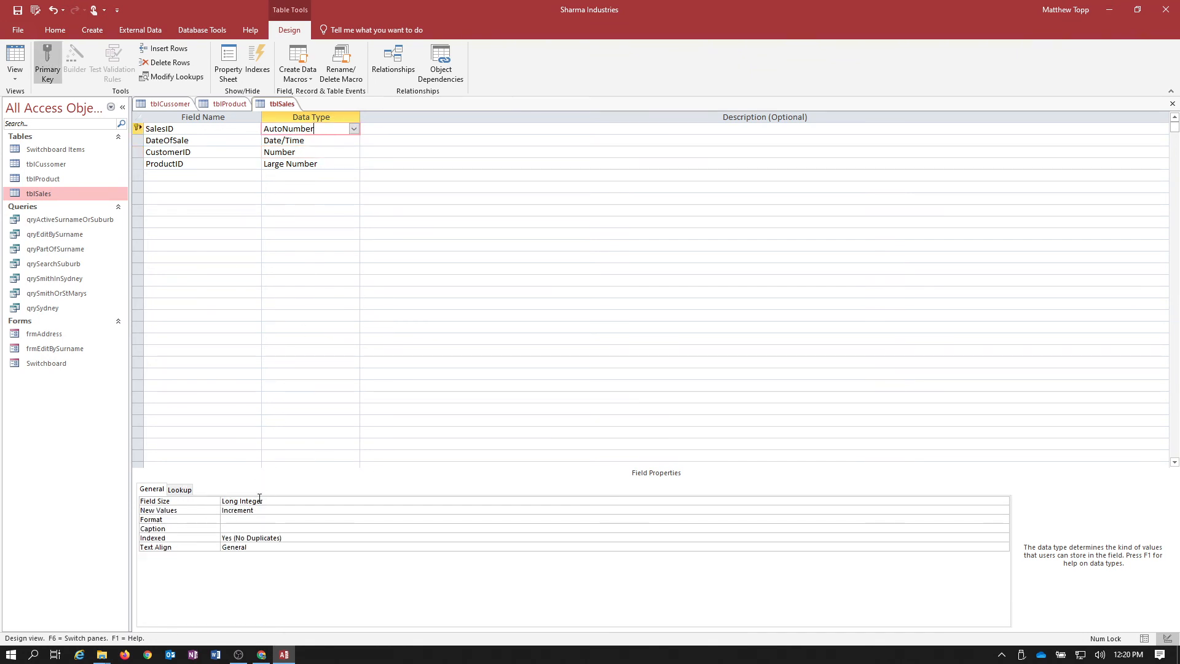
pyautogui.click(332, 166)
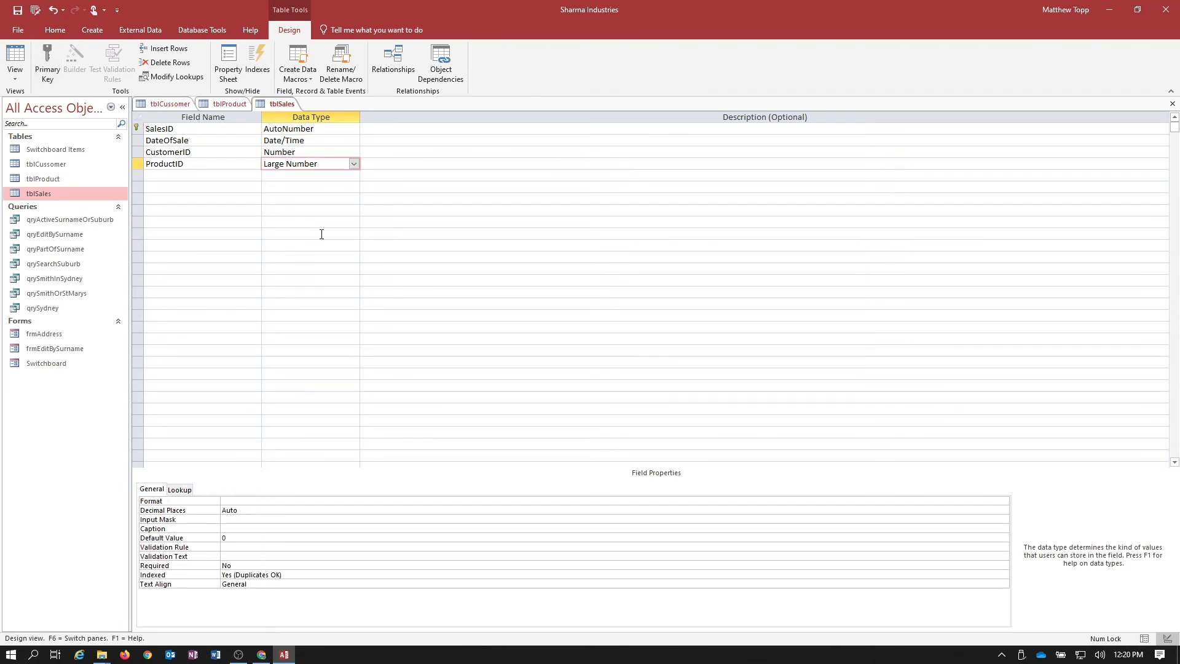
pyautogui.click(354, 163)
pyautogui.click(289, 198)
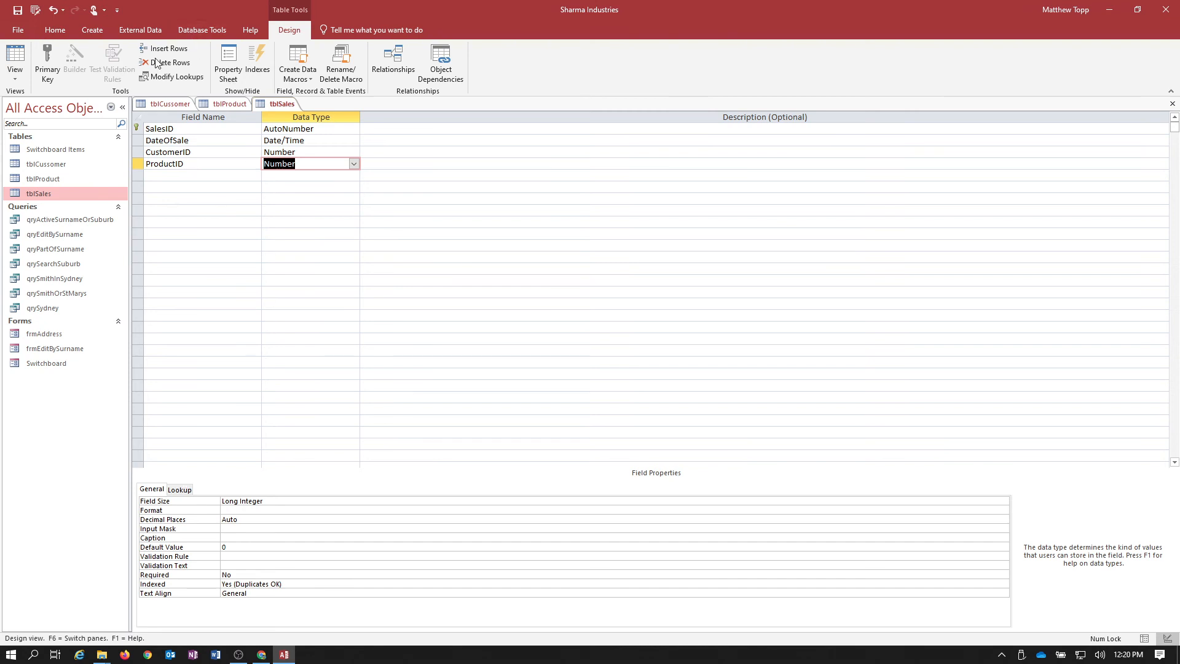
pyautogui.click(16, 11)
pyautogui.click(1172, 103)
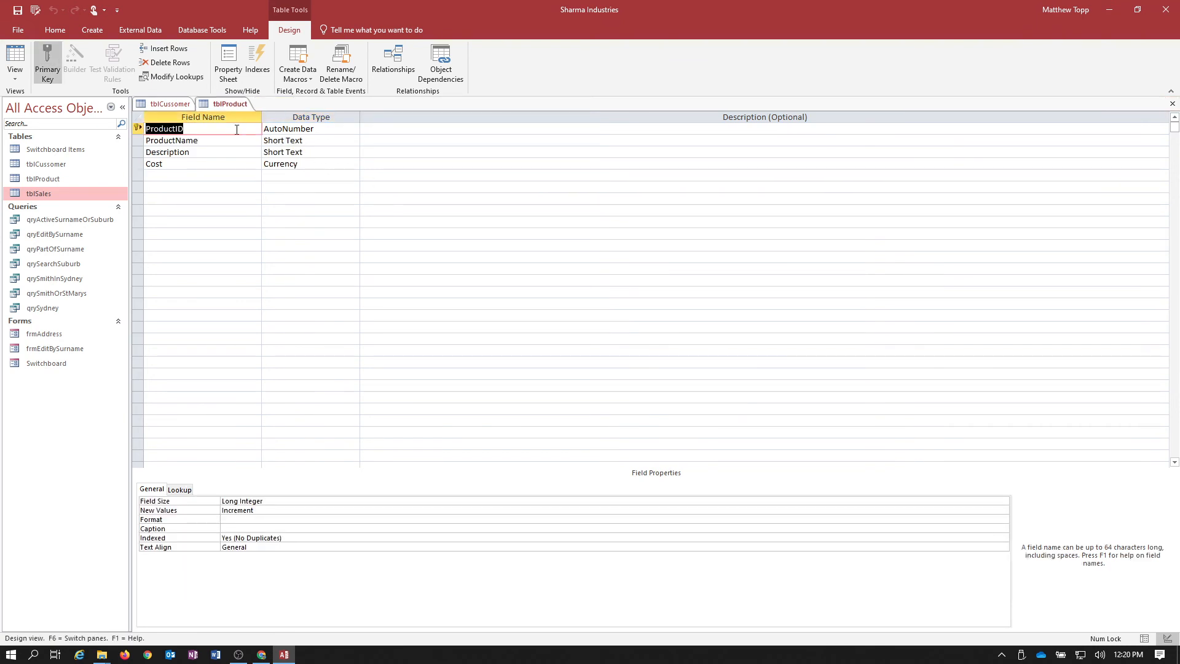
# - Check the field size of ProductID in tblProduct and of CustomerID in tblCussomer, closing each table after its check
pyautogui.click(300, 129)
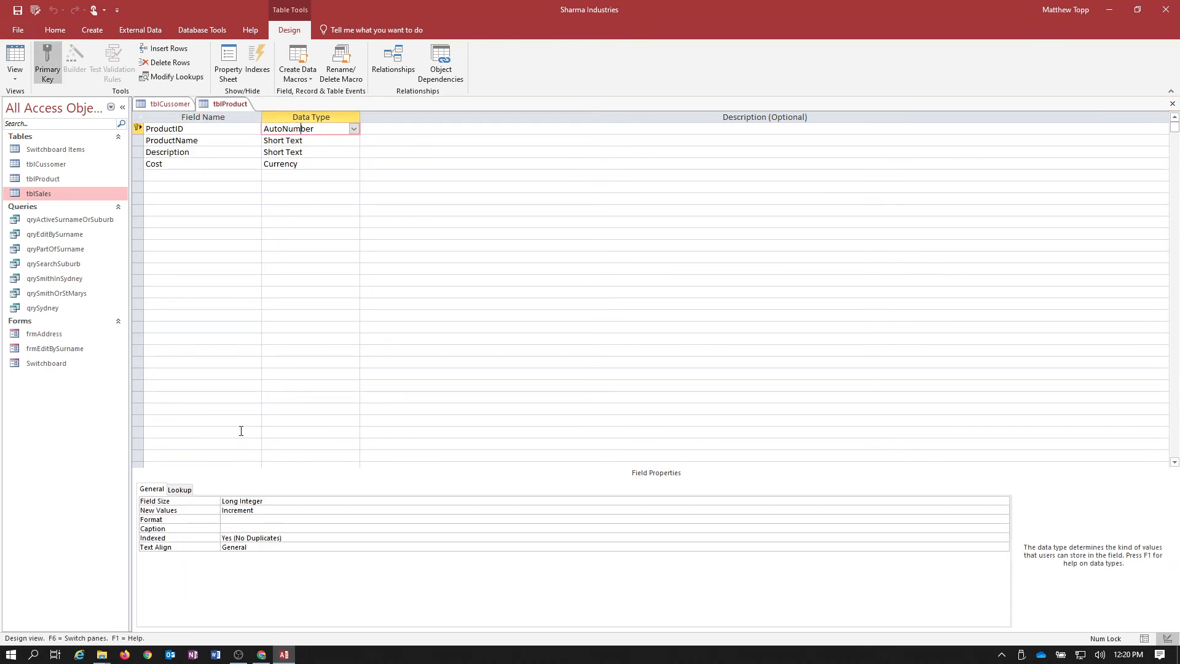
pyautogui.click(241, 501)
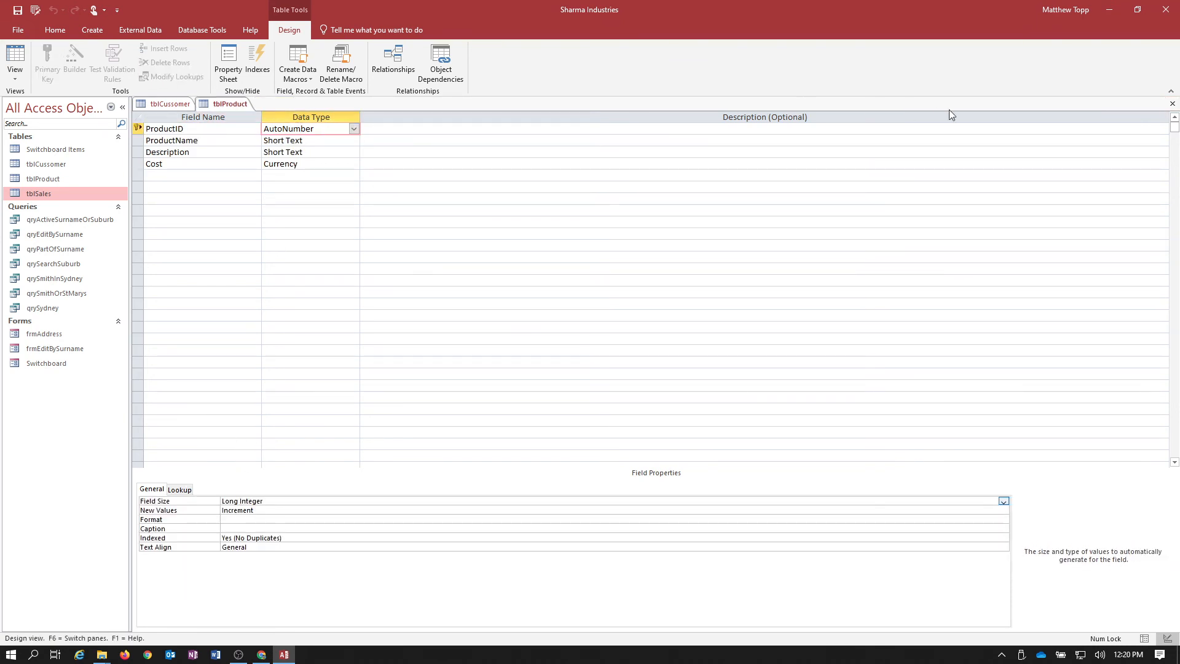
pyautogui.click(1172, 103)
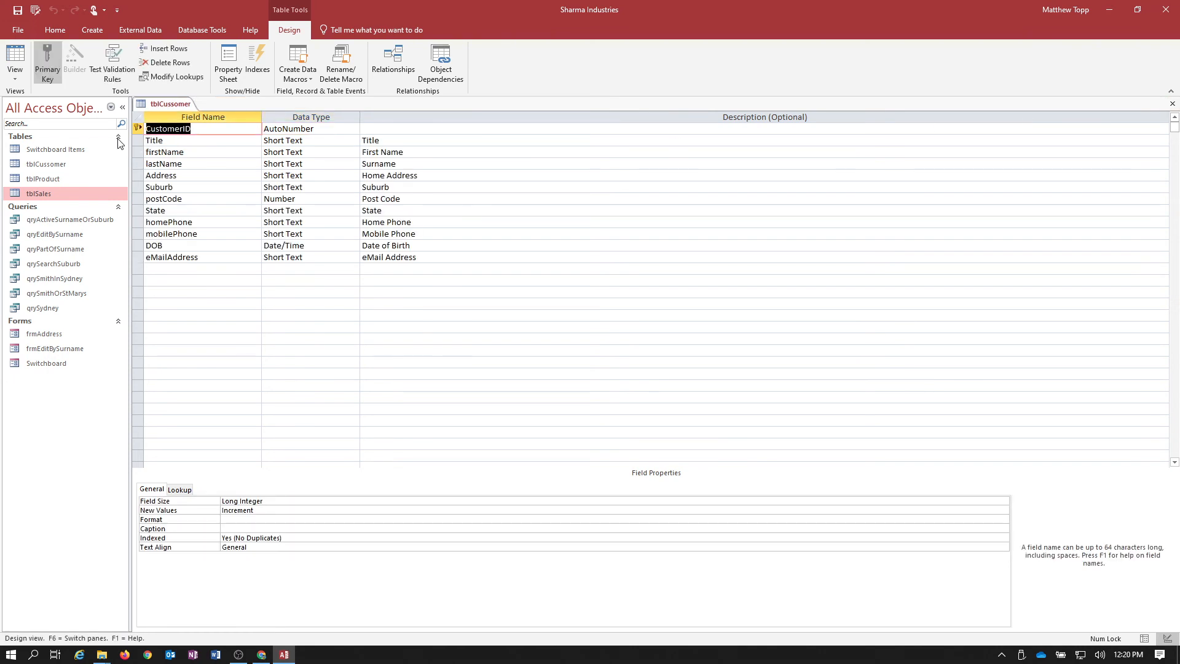
pyautogui.click(283, 129)
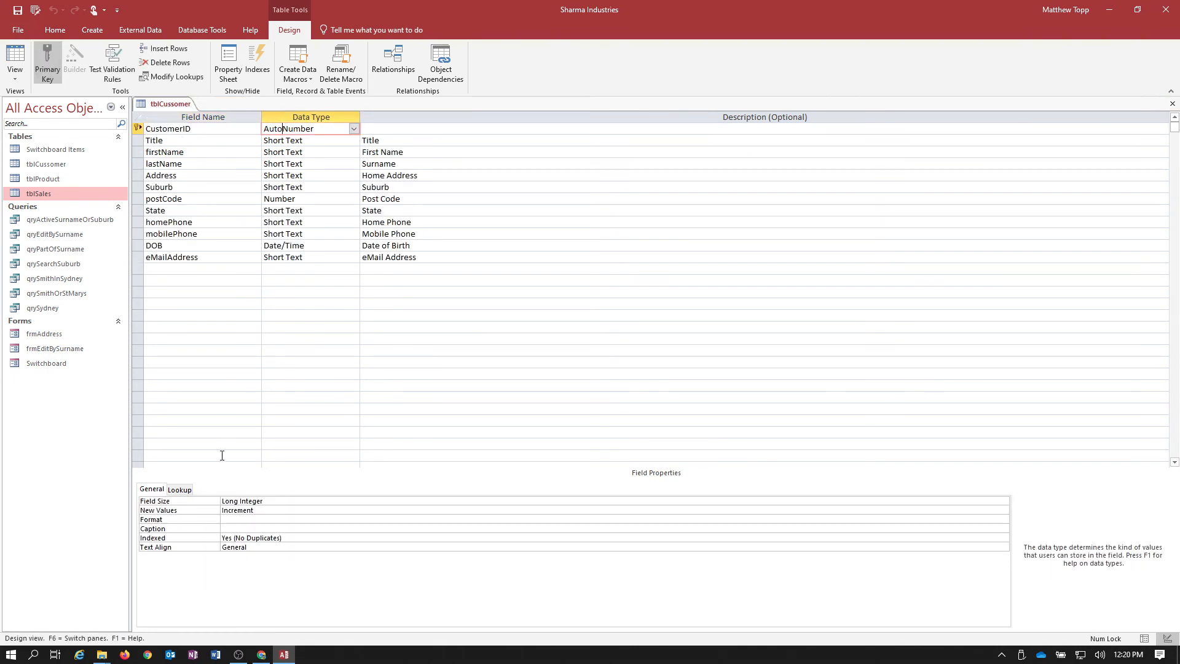
pyautogui.press('F6')
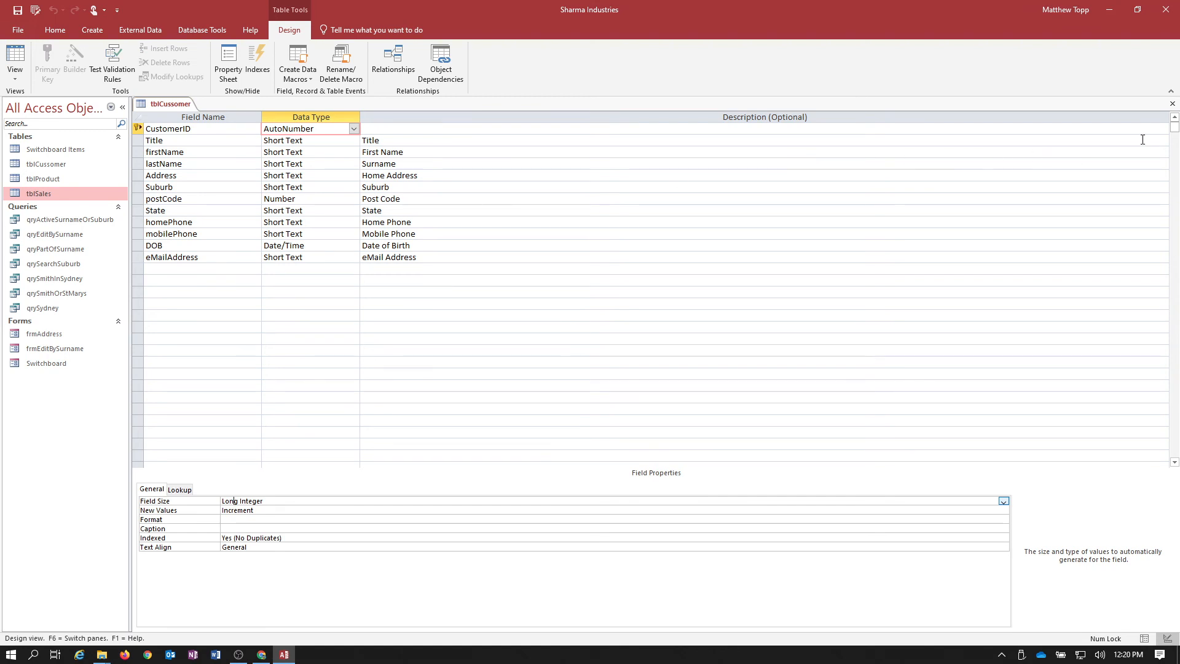
pyautogui.click(1172, 104)
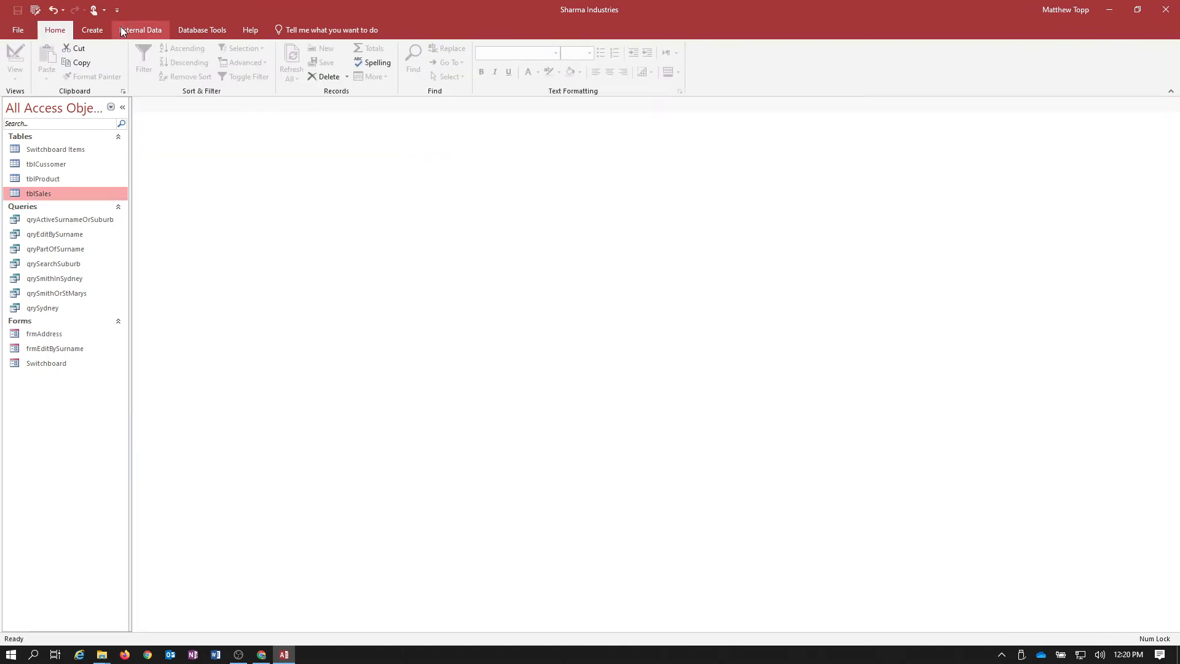
# - Reopen the Relationships diagram and relate tblCussomer to tblSales on CustomerID, enforcing referential integrity and cascading updates of related fields
pyautogui.click(205, 30)
pyautogui.click(145, 57)
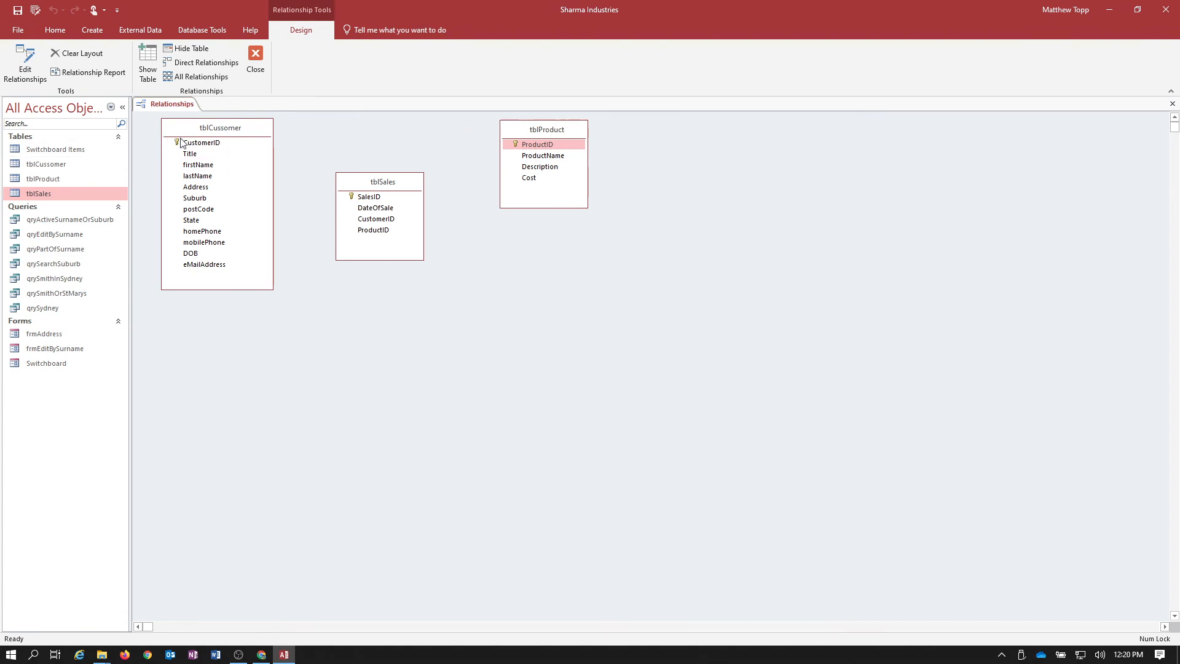
pyautogui.click(201, 143)
pyautogui.moveTo(201, 145); pyautogui.dragTo(365, 222)
pyautogui.click(496, 255)
pyautogui.click(496, 268)
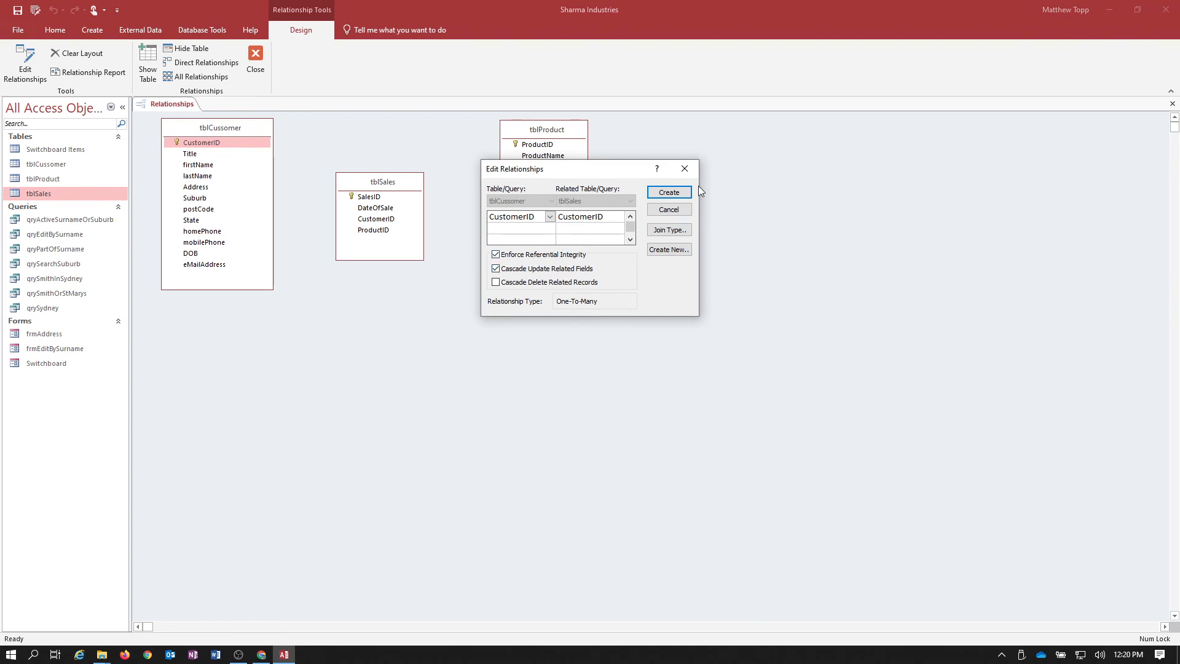
pyautogui.click(667, 191)
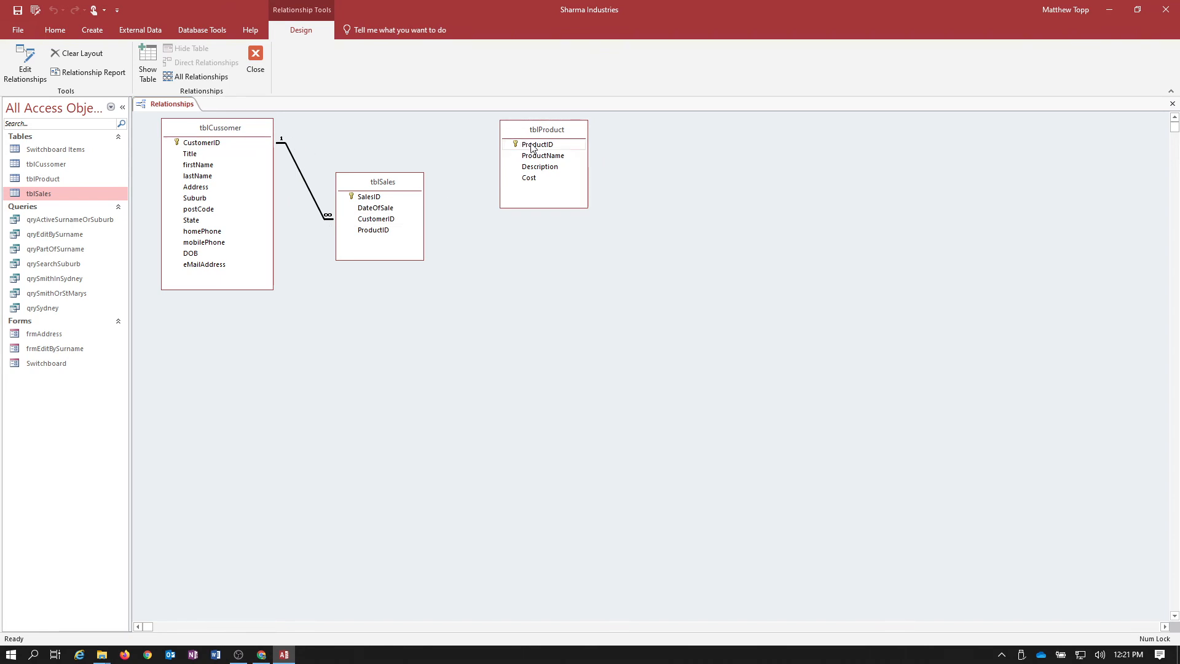
# - Relate tblProduct to tblSales on ProductID, enforcing referential integrity and cascading updates of related fields
pyautogui.moveTo(532, 147); pyautogui.dragTo(378, 231)
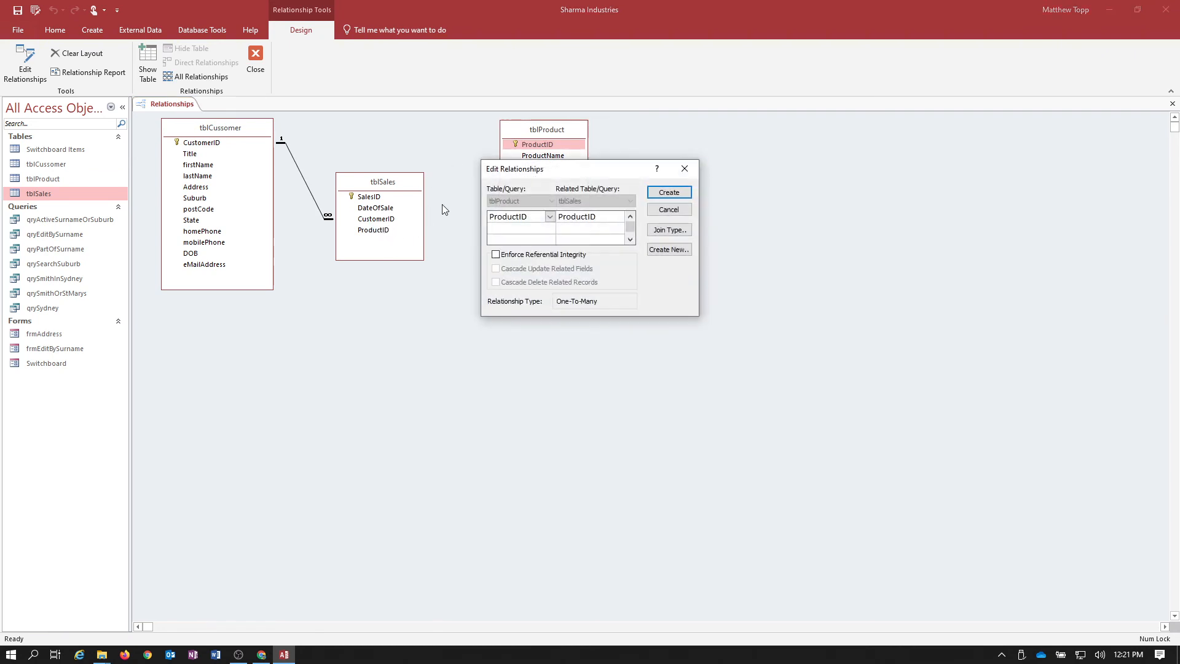
pyautogui.click(495, 254)
pyautogui.click(495, 269)
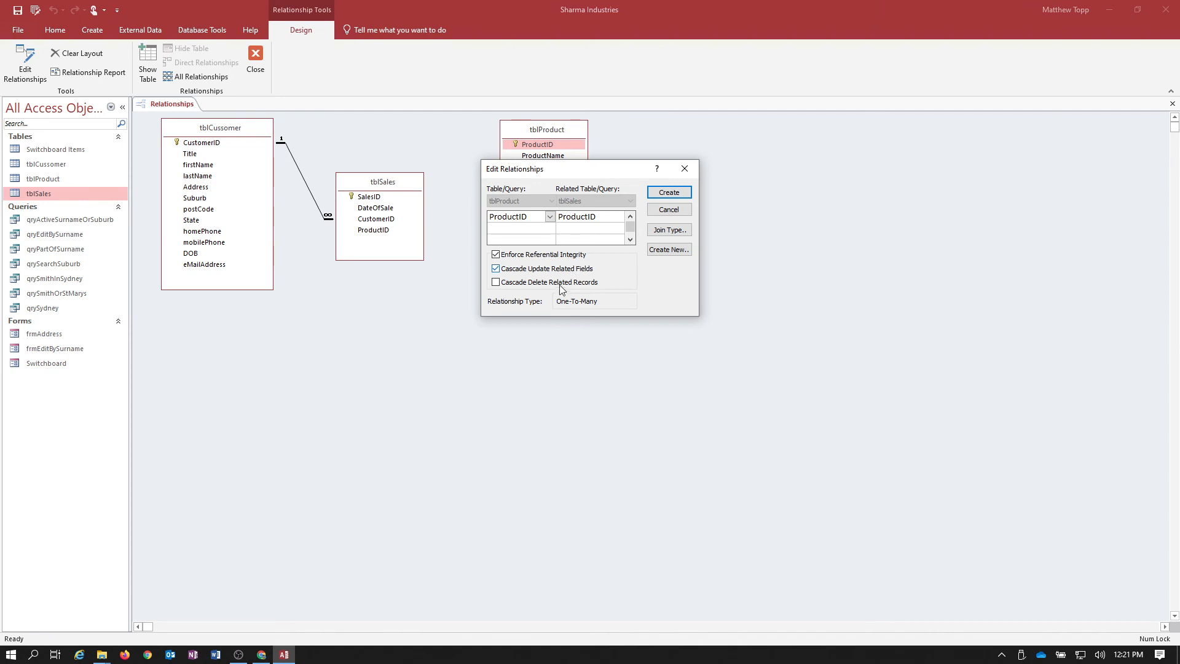
pyautogui.click(669, 192)
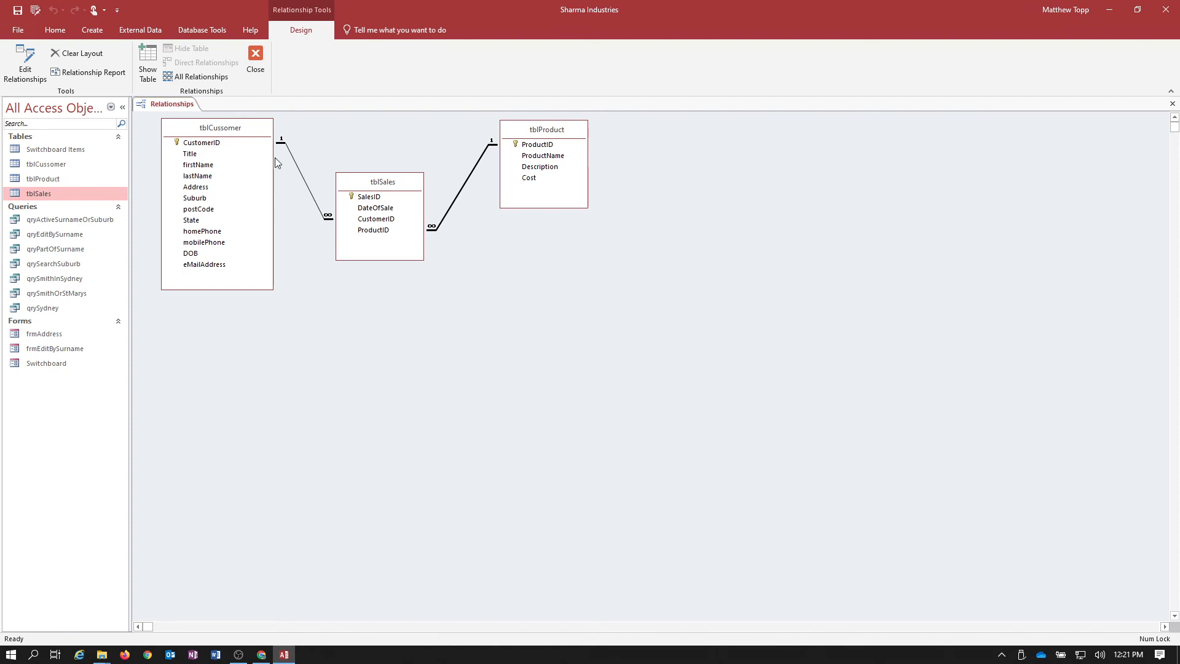
# - Close the Relationships diagram
pyautogui.click(196, 146)
pyautogui.moveTo(195, 148); pyautogui.dragTo(389, 229)
pyautogui.click(252, 56)
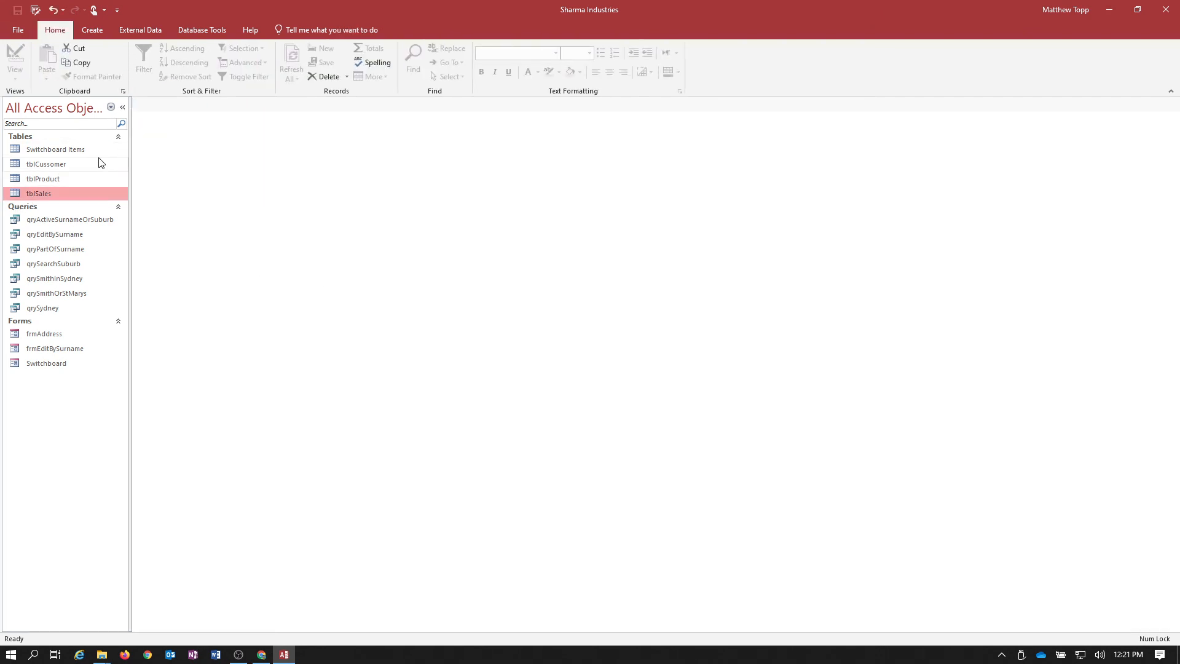
# - Open tblCussomer, tblProduct and tblSales in Design View
pyautogui.rightClick(59, 167)
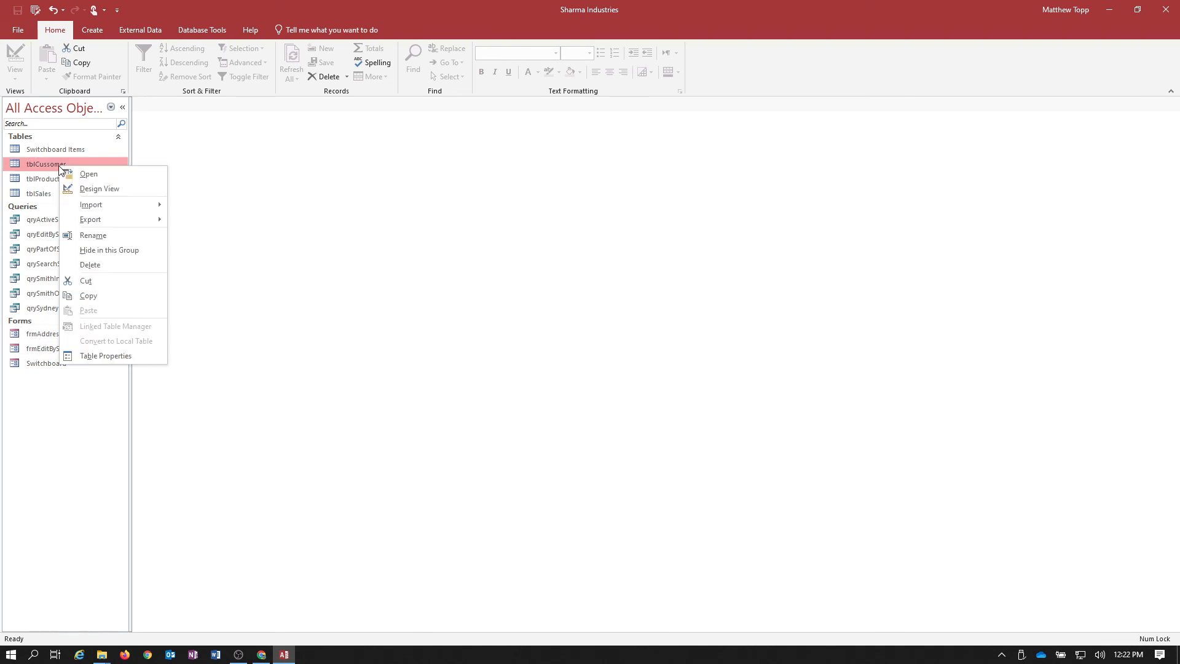
pyautogui.click(90, 190)
pyautogui.rightClick(38, 181)
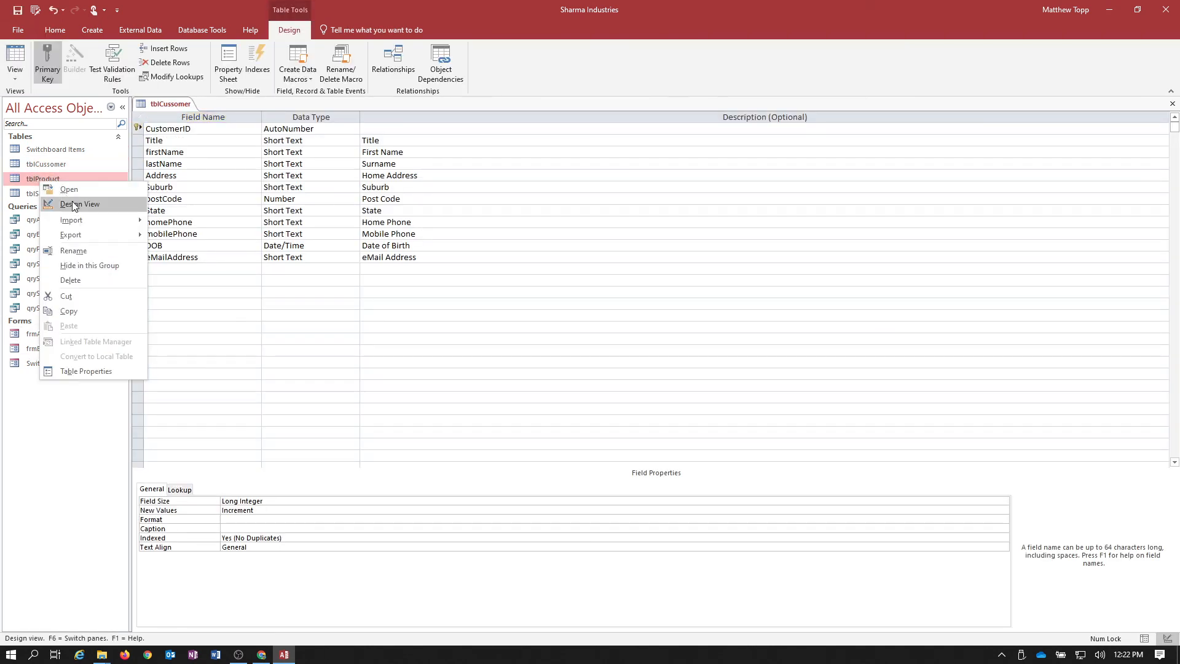
pyautogui.click(76, 203)
pyautogui.rightClick(41, 195)
pyautogui.click(77, 218)
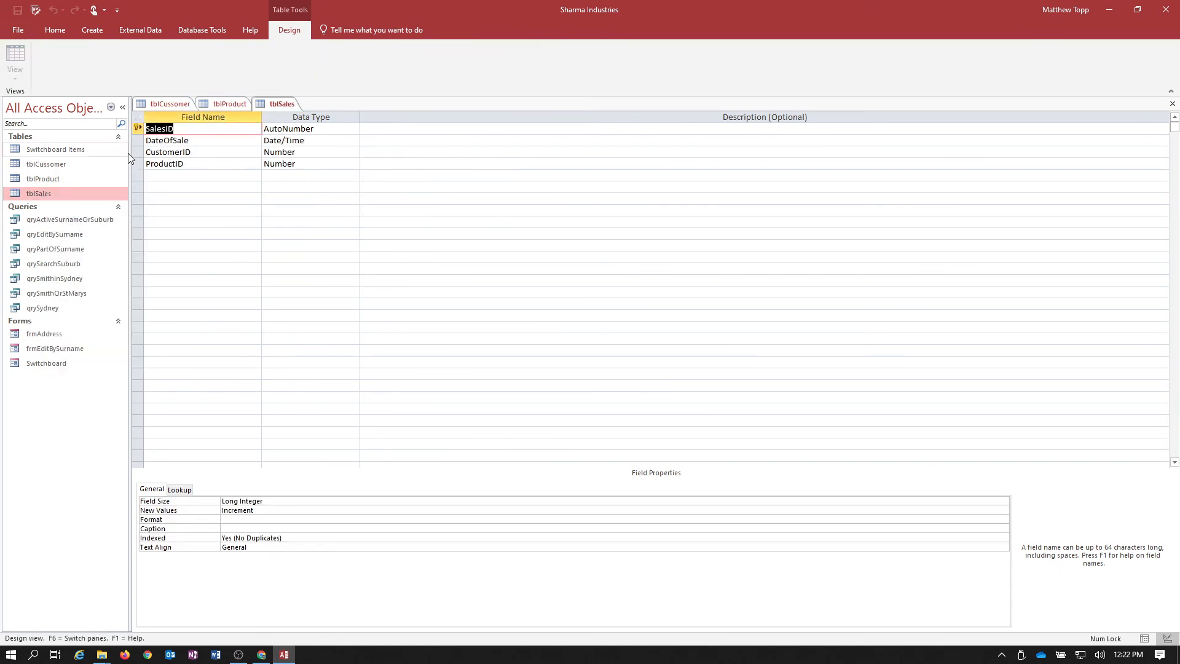
# - Compare the field sizes of the primary keys in all three tables with that of CustomerID in tblSales
pyautogui.click(169, 103)
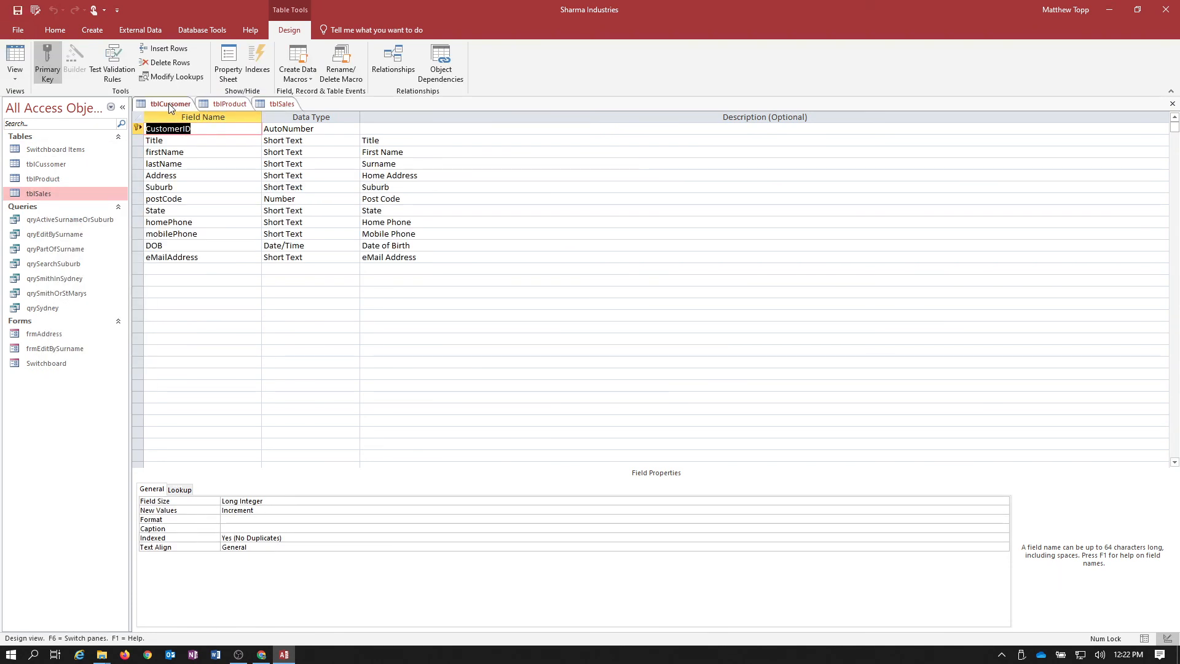
pyautogui.click(280, 130)
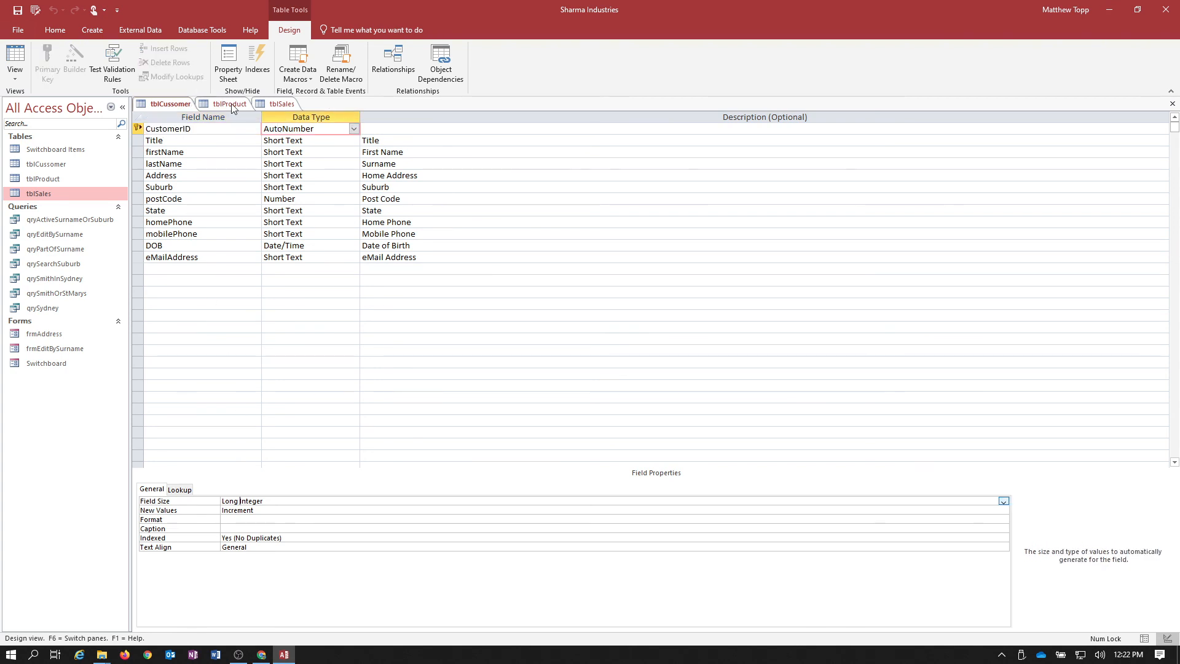
pyautogui.click(221, 104)
pyautogui.click(269, 131)
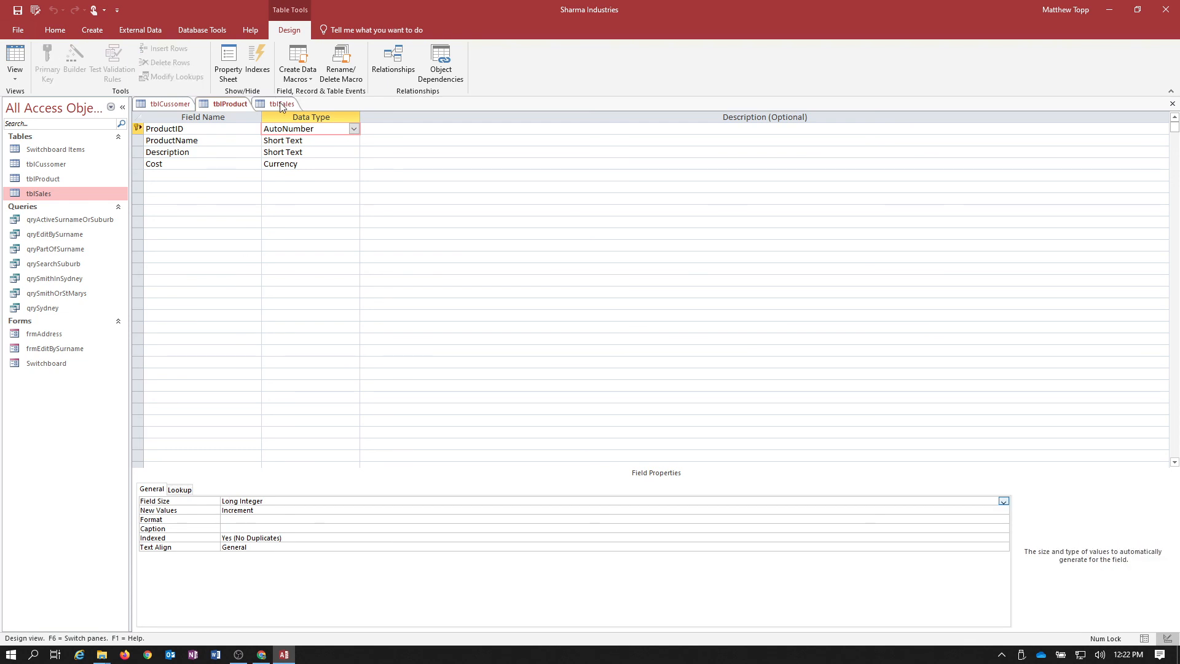
pyautogui.click(281, 104)
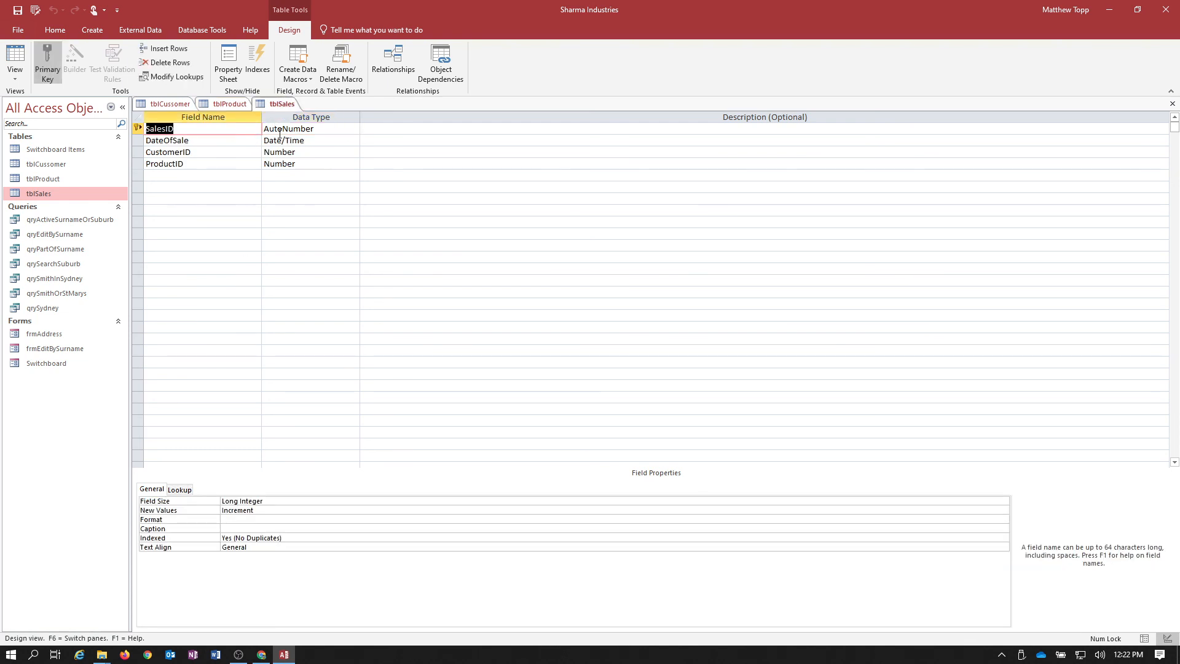
pyautogui.click(311, 131)
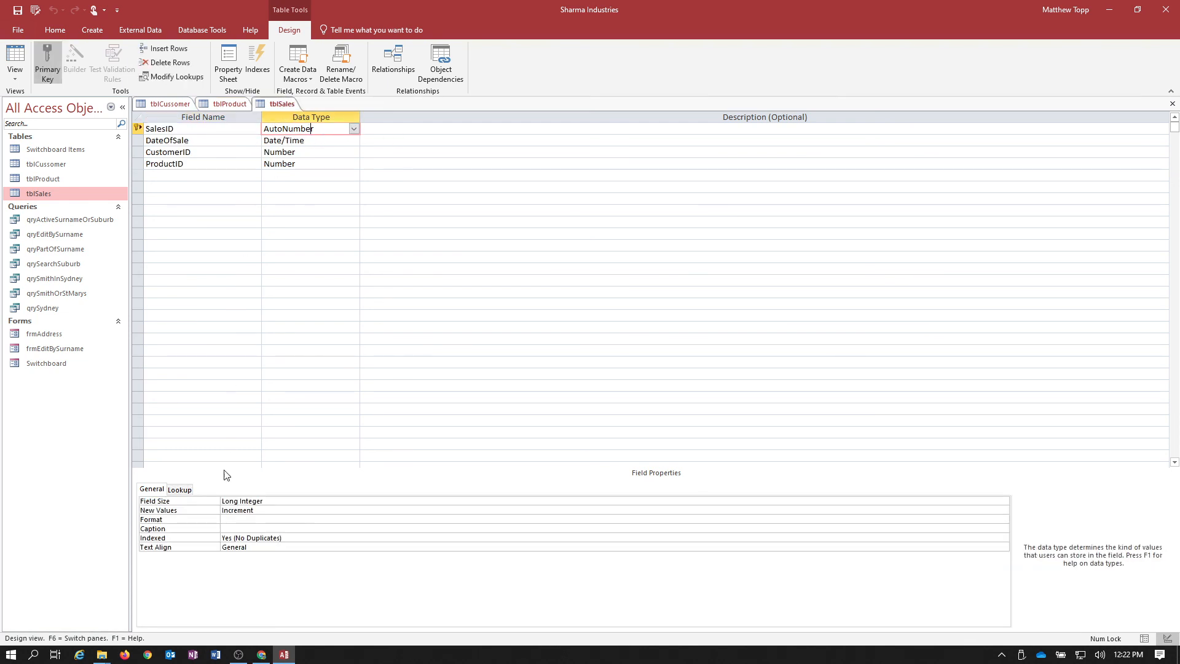
pyautogui.click(238, 501)
pyautogui.click(178, 153)
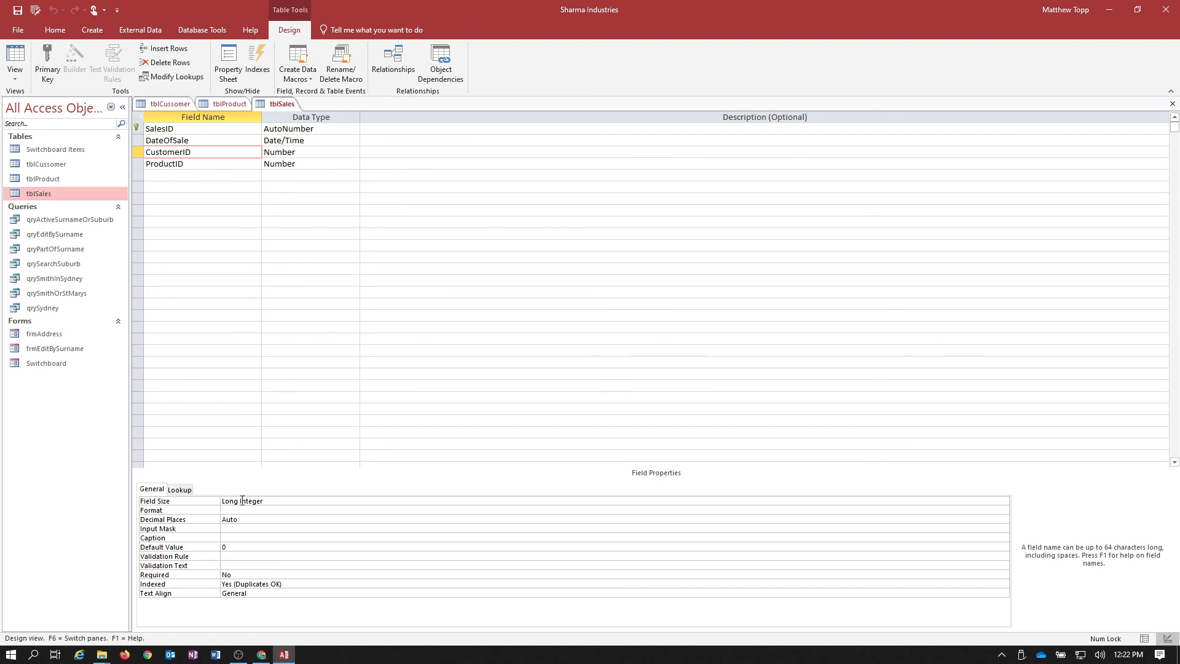
# - Check the field size of ProductID in tblSales and close the three open table designs
pyautogui.click(185, 163)
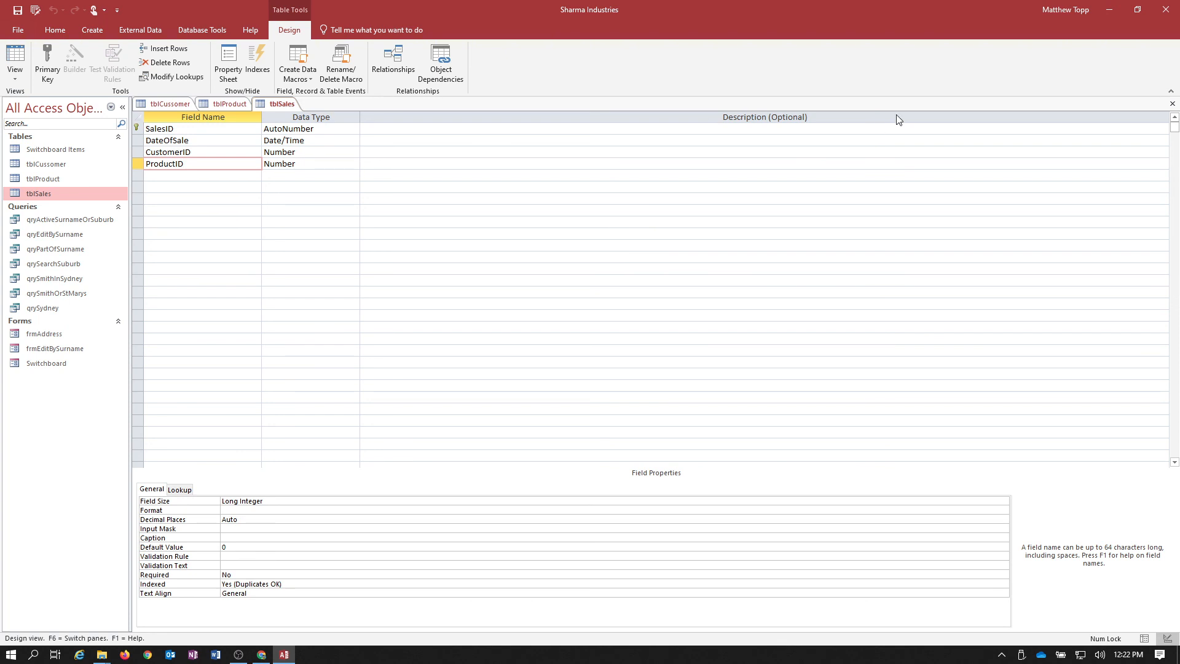
pyautogui.click(1172, 106)
pyautogui.click(1171, 106)
pyautogui.click(1171, 106)
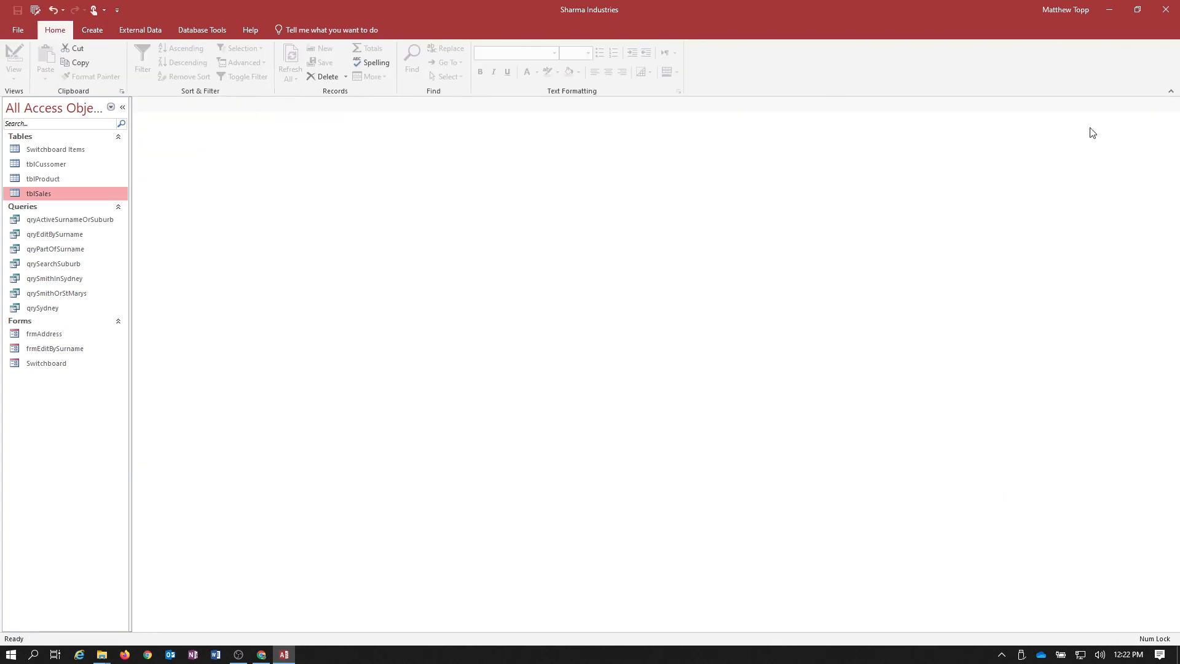
# - Reopen the Relationships diagram and review the settings of the CustomerID relationship between tblCussomer and tblSales
pyautogui.click(209, 30)
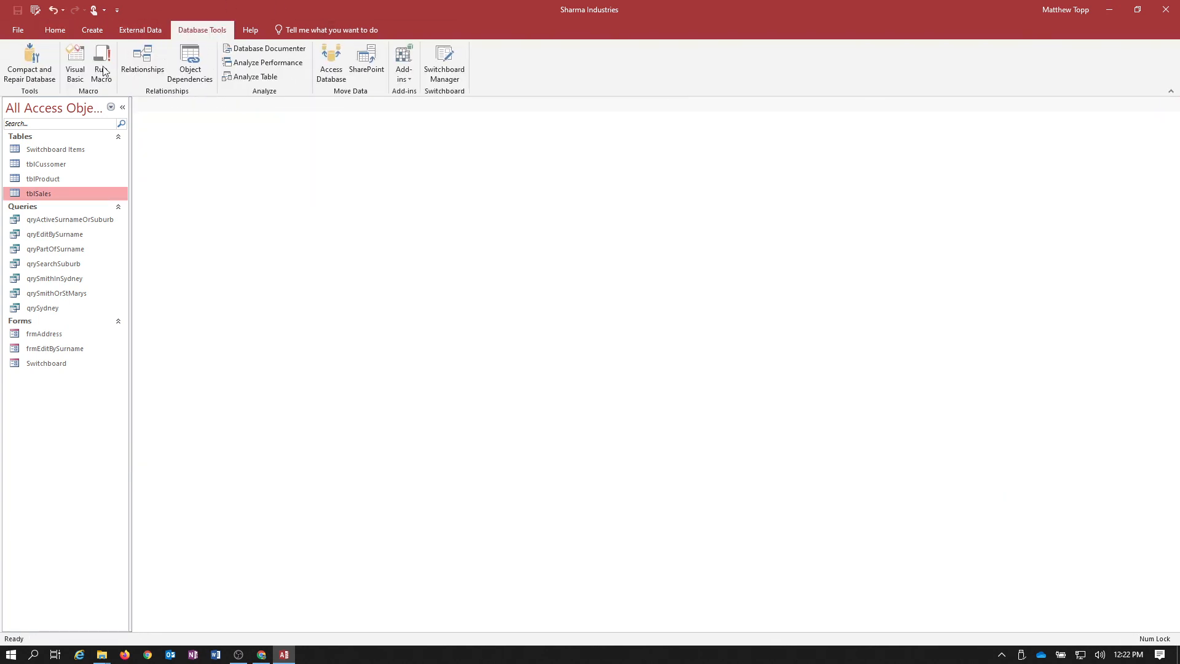
pyautogui.click(141, 57)
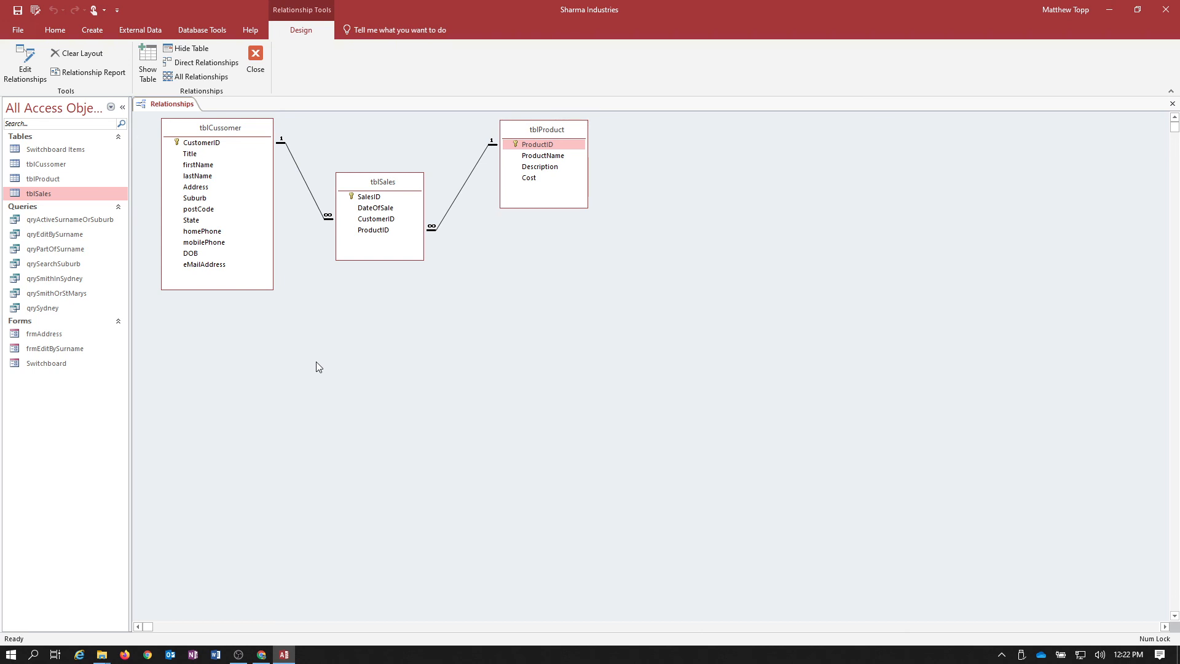
pyautogui.doubleClick(298, 167)
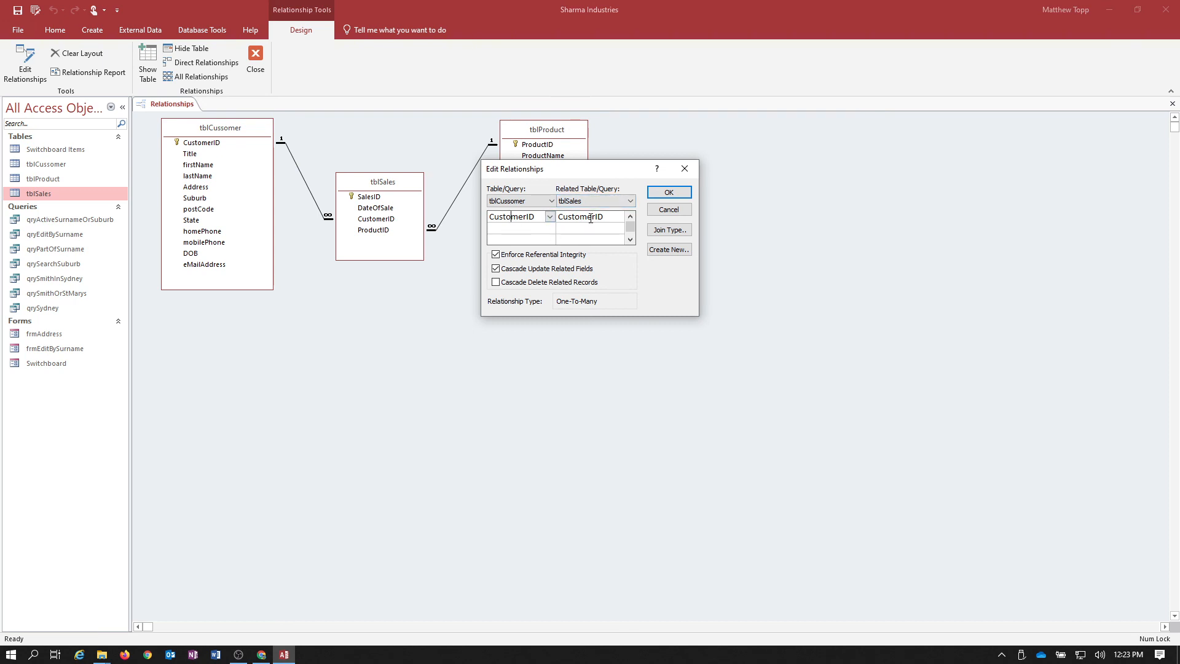
pyautogui.click(590, 219)
pyautogui.click(669, 192)
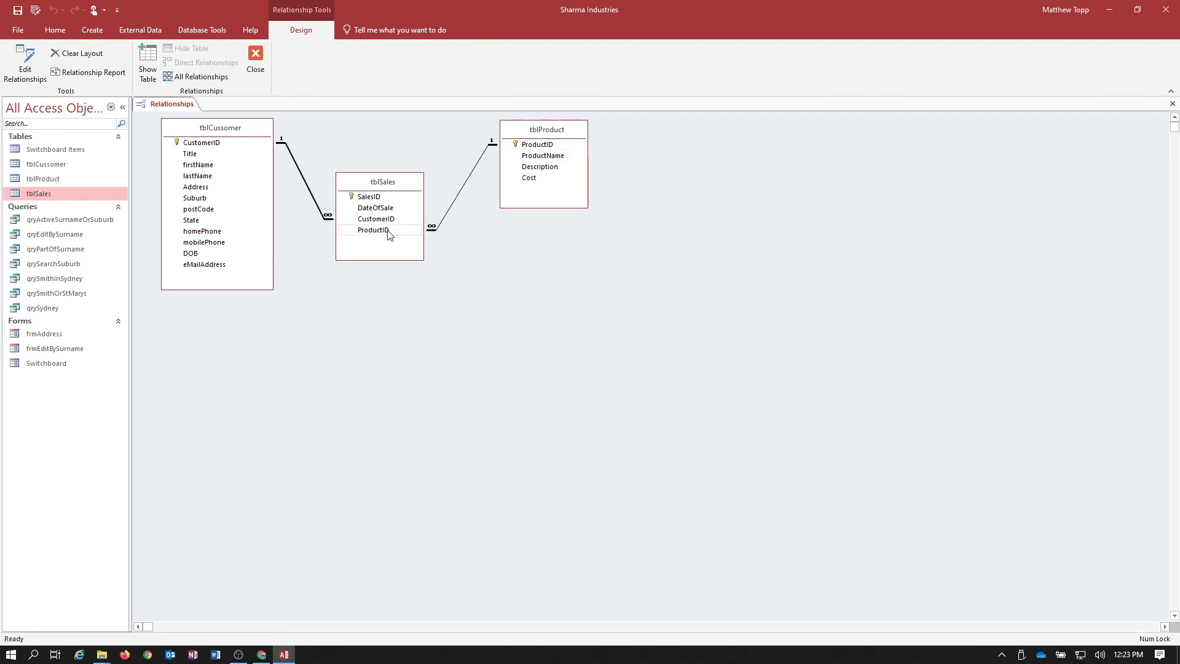